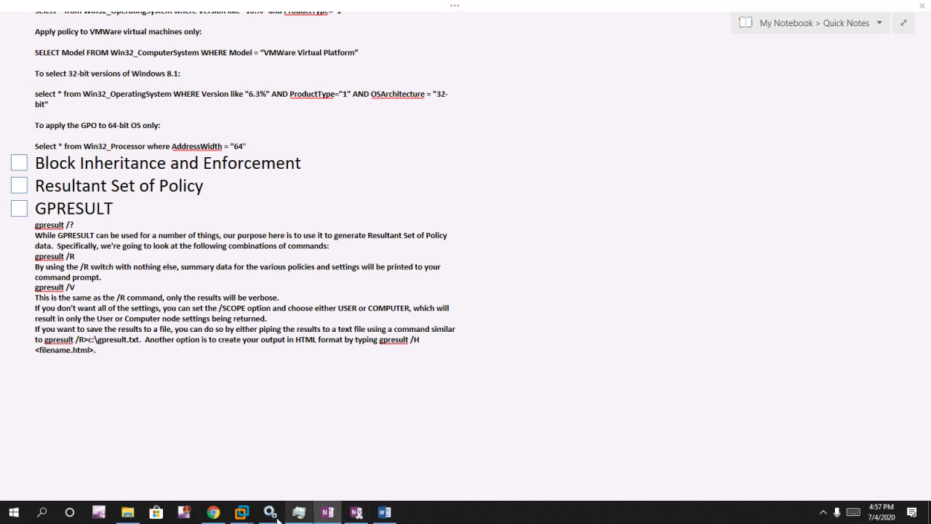
On IND-Member1, search for cmd and run Command Prompt as administrator, approving UAC
mouse_move(240, 512)
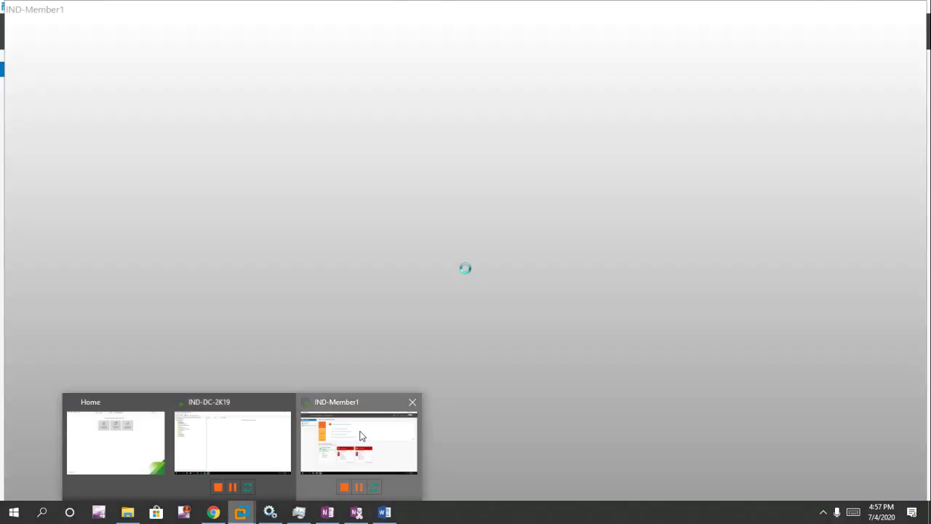
left_click(362, 435)
left_click(560, 10)
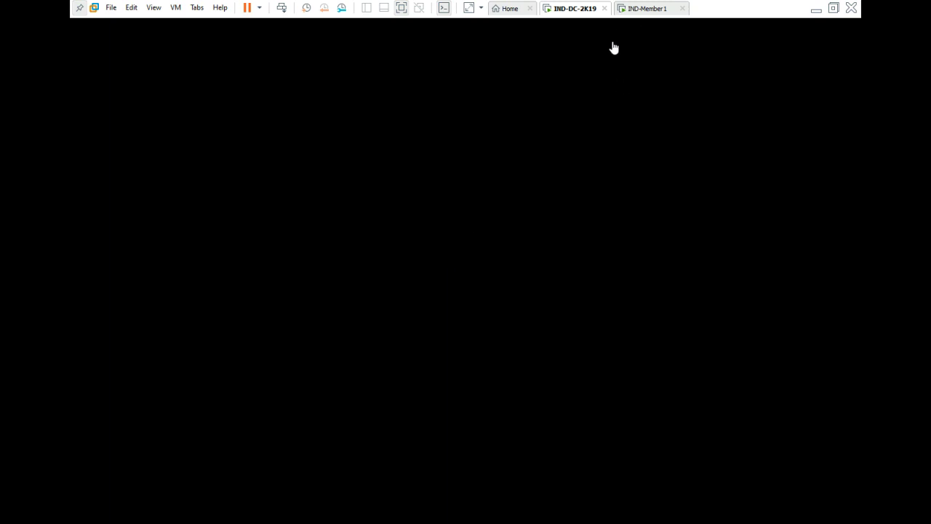
left_click(640, 9)
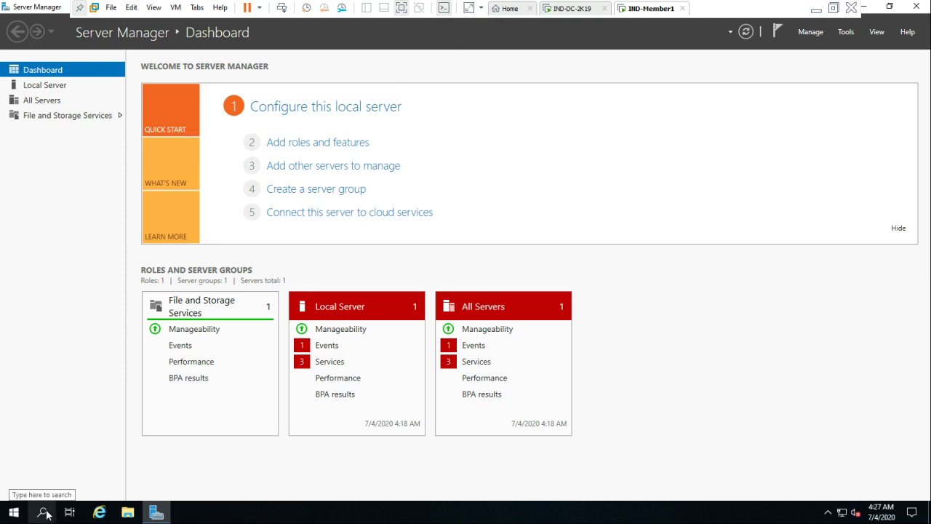
key("alt+m")
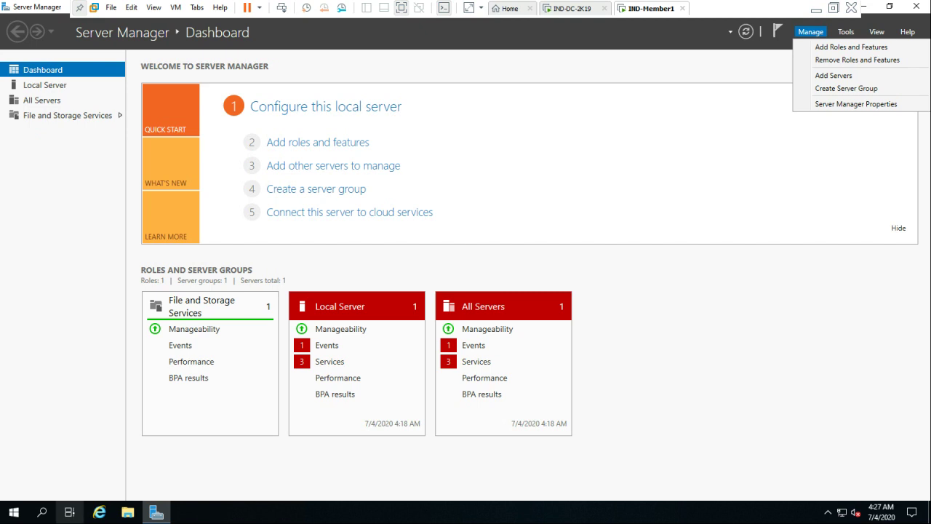
left_click(43, 513)
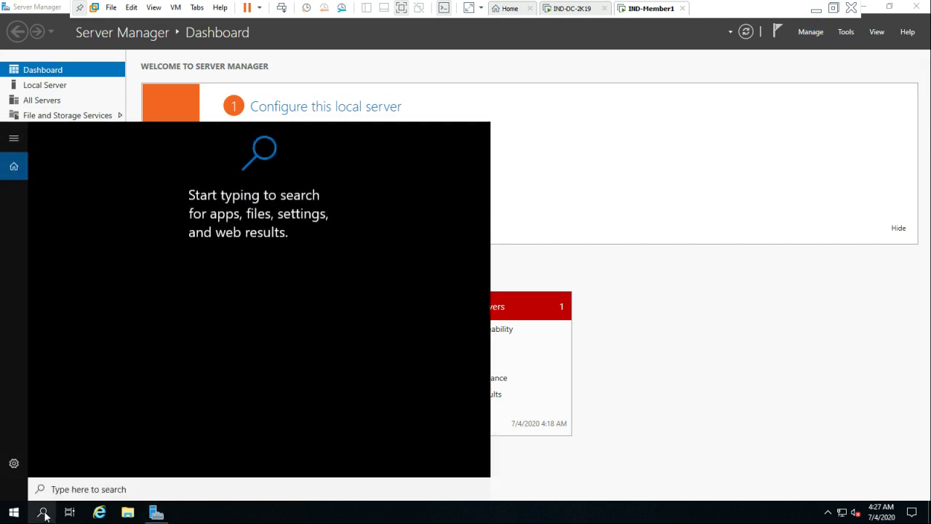
type("cmd")
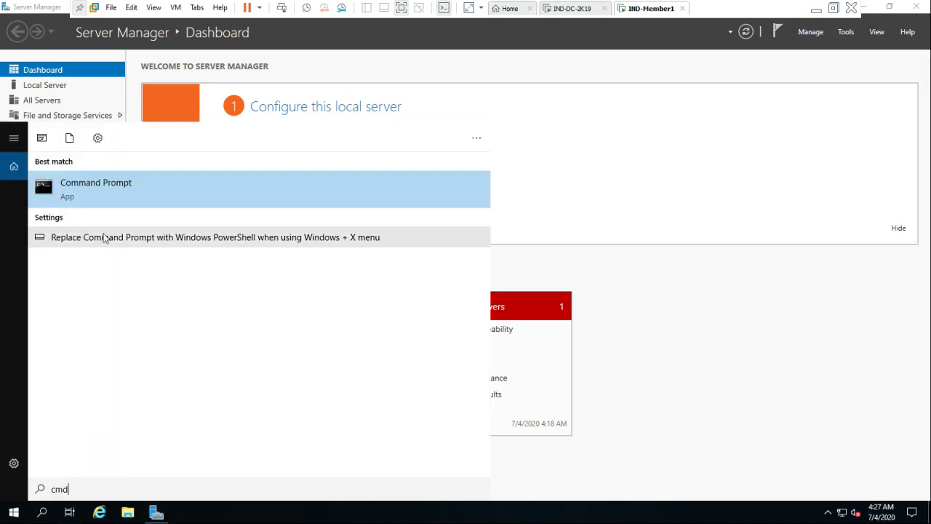
right_click(122, 204)
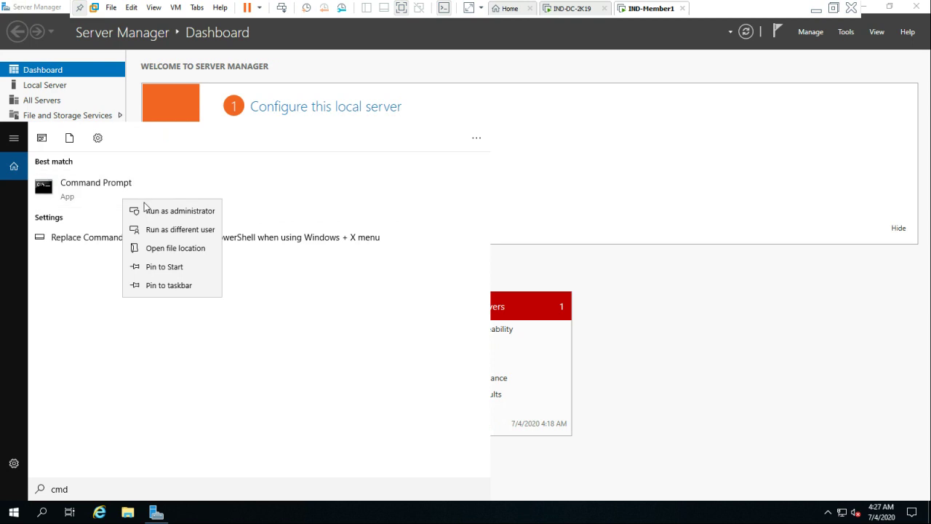
left_click(187, 218)
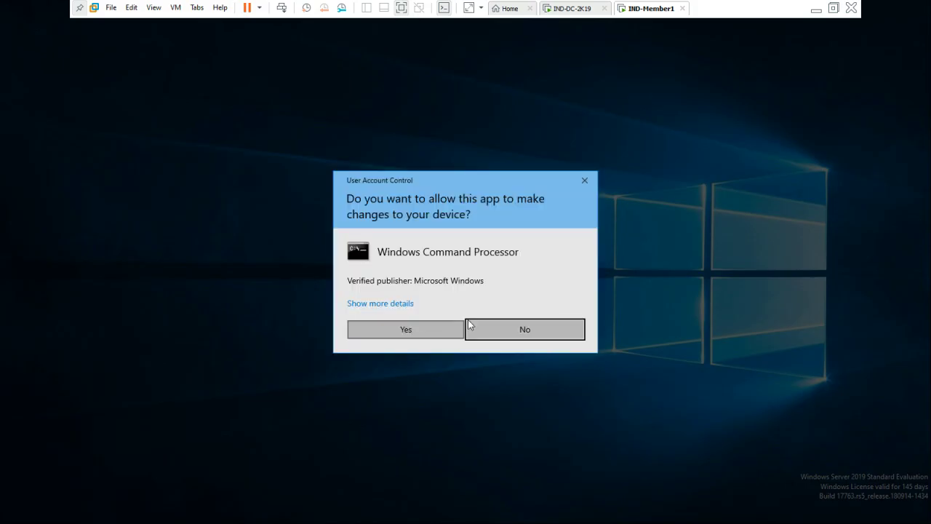
left_click(406, 330)
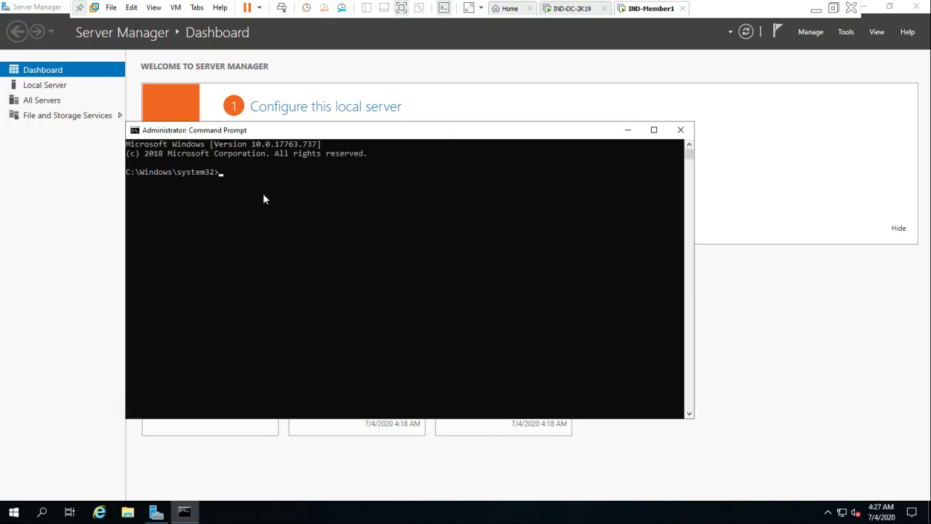
Run rsop and open Computer Configuration Properties, showing Default Domain Policy as the applied GPO
type("rsop")
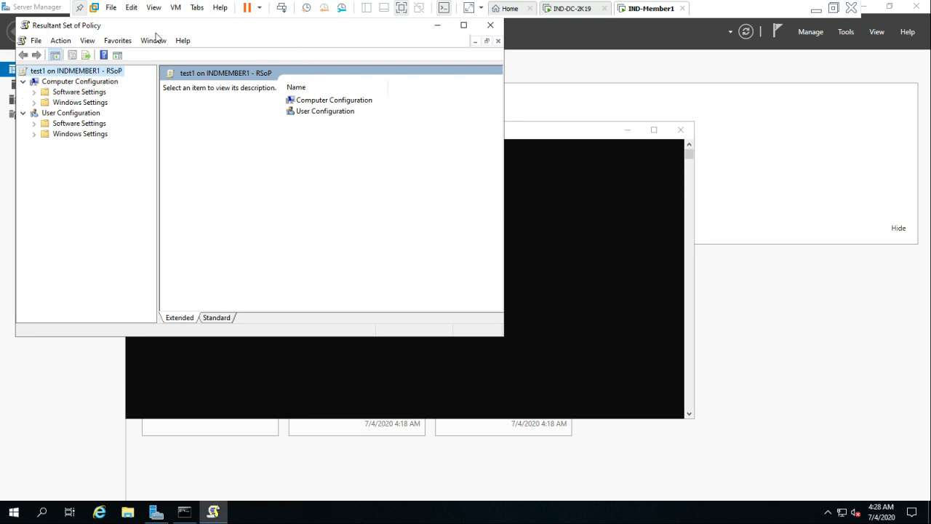
left_click_drag(126, 31, 372, 153)
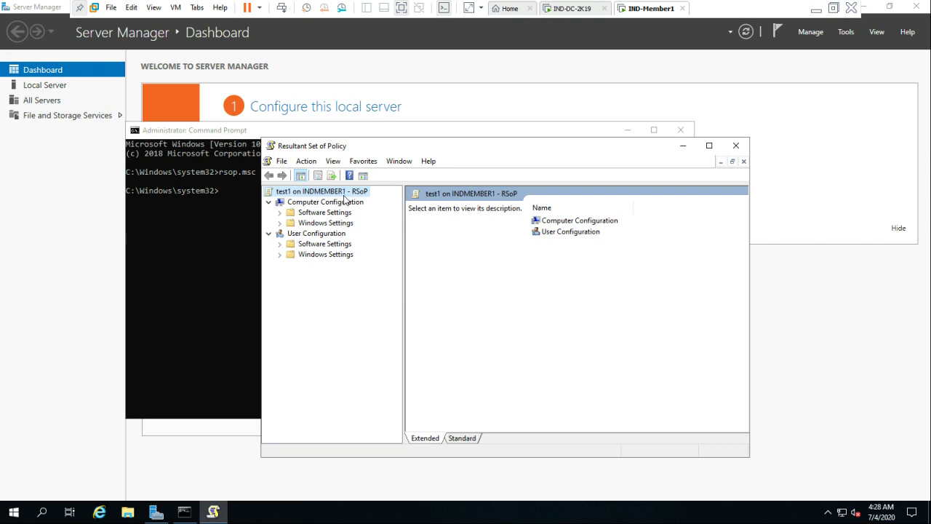
right_click(323, 203)
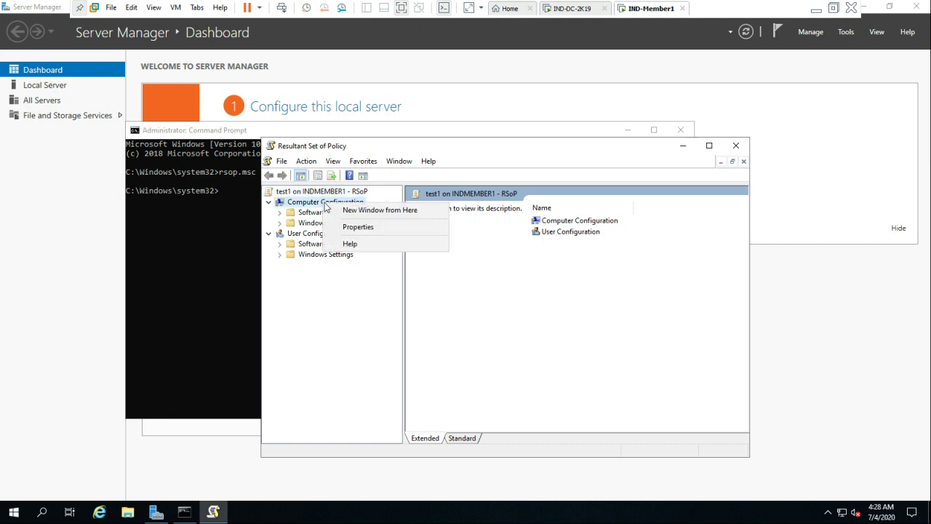
left_click(308, 206)
left_click(308, 205)
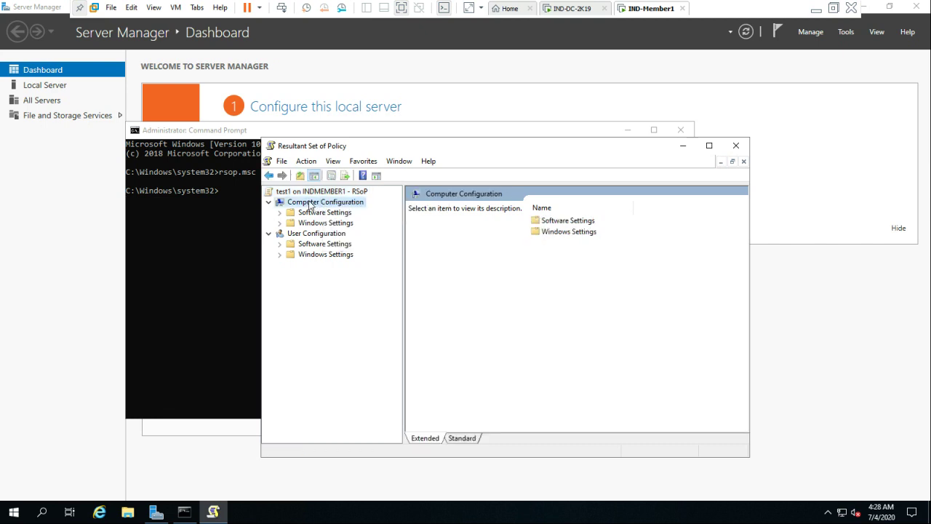
right_click(309, 205)
left_click(353, 271)
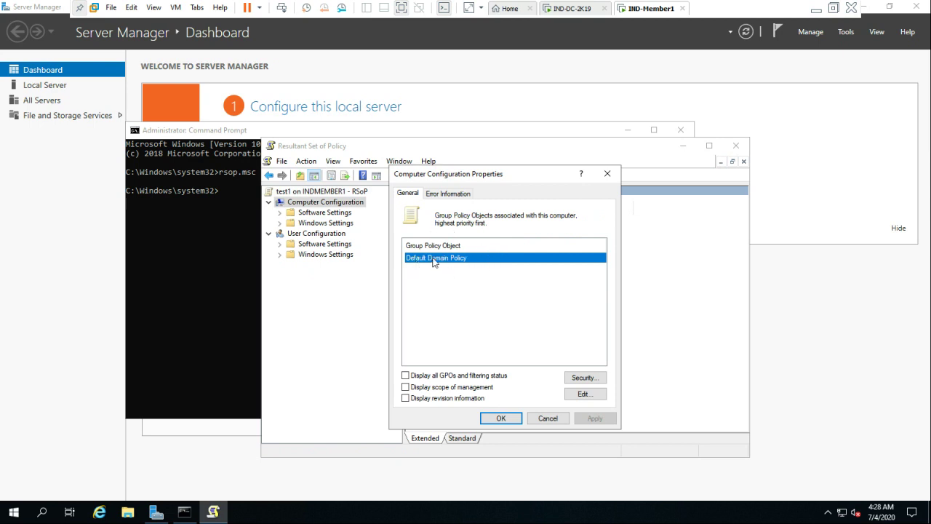
left_click(580, 10)
Send Ctrl+Alt+Del to IND-DC-2K19 and sign in with the administrator password
right_click(580, 13)
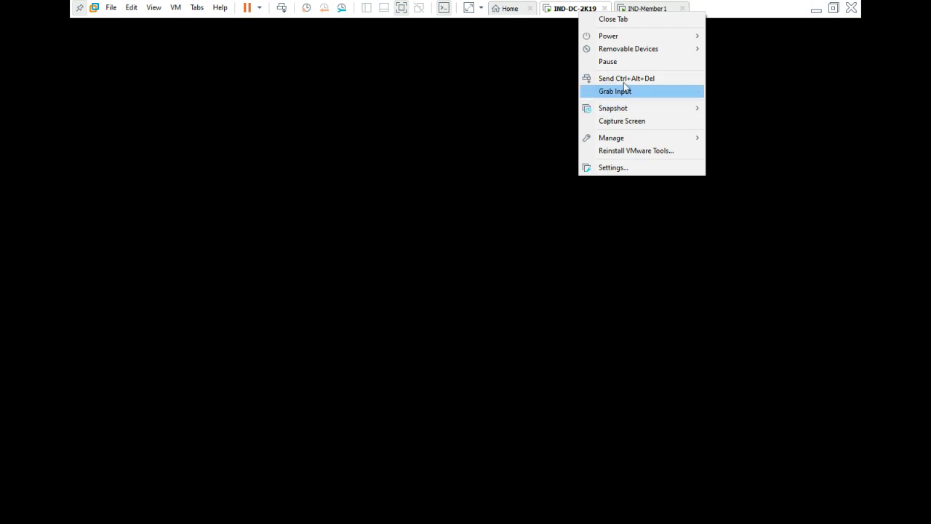
left_click(625, 78)
left_click(440, 311)
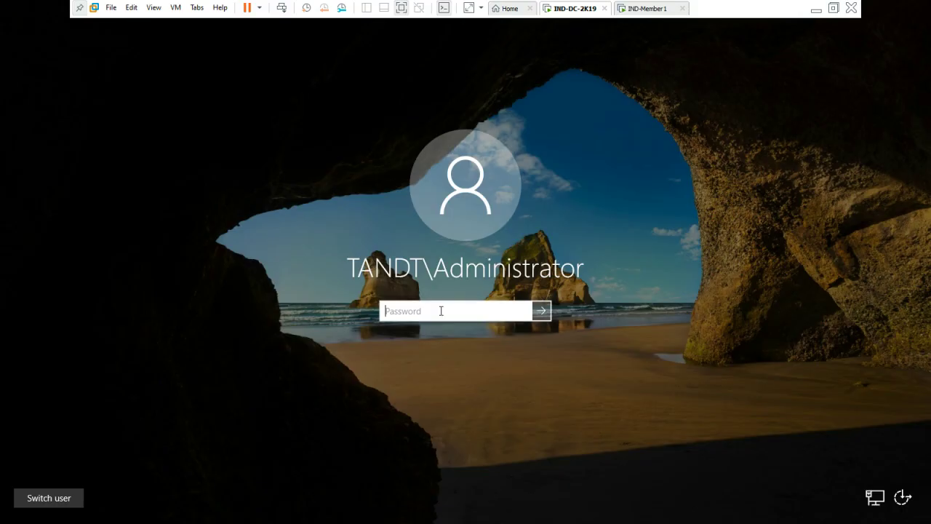
type("•••••••••••")
key("Return")
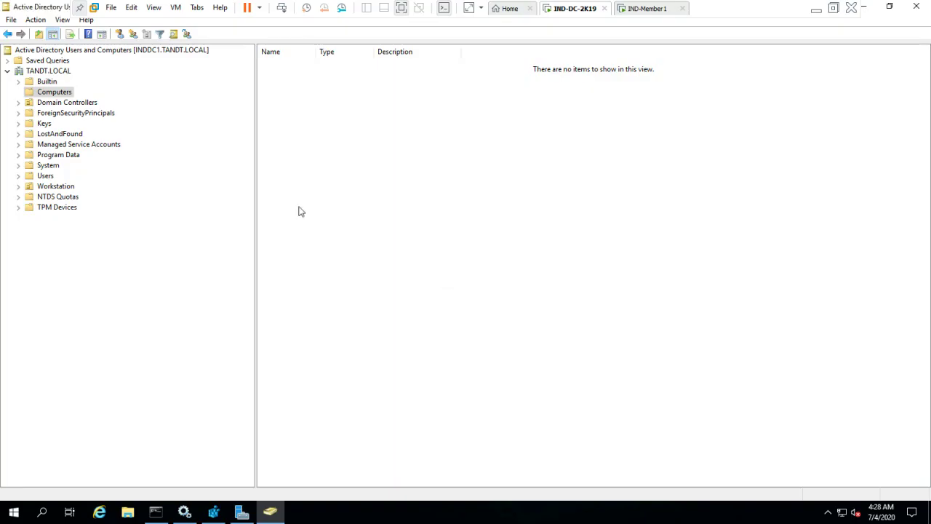
Open Group Policy Management and view the Workstation OU's linked, enforced Event log Size GPO
left_click(247, 509)
left_click(845, 31)
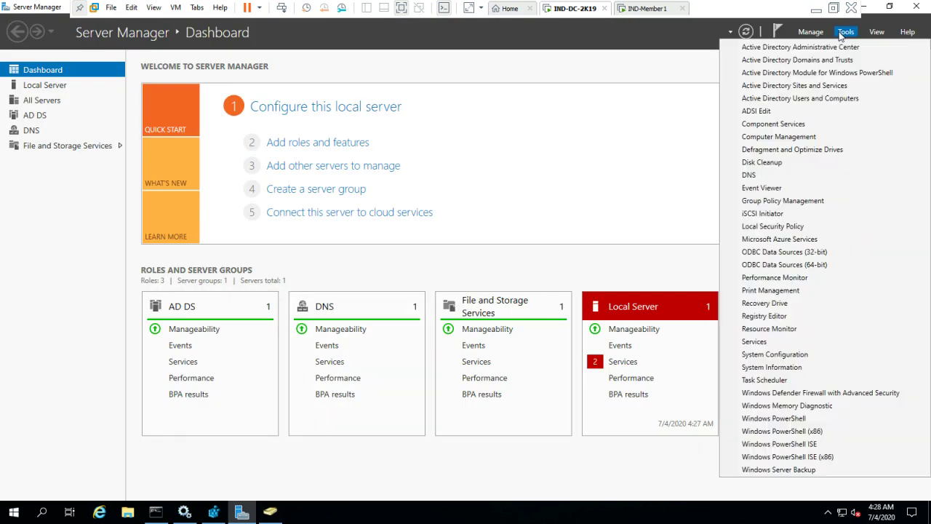
left_click(803, 202)
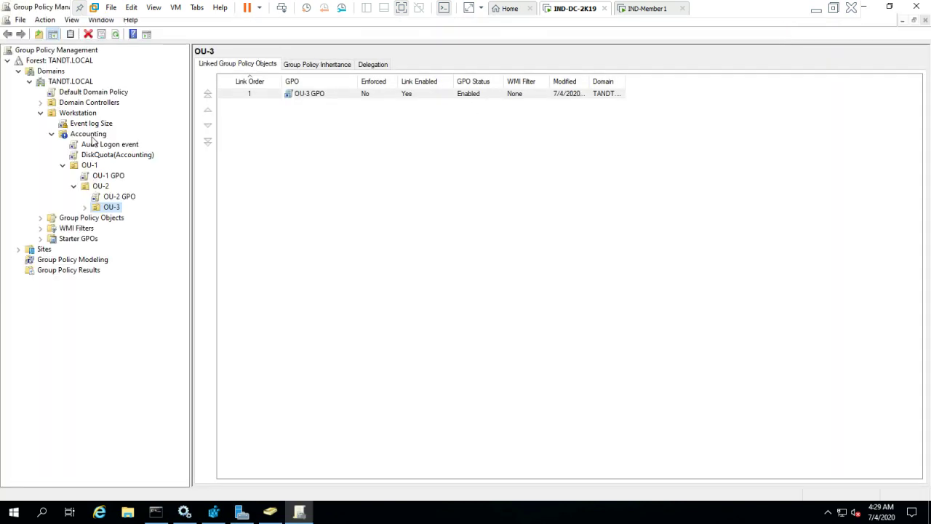
left_click(269, 509)
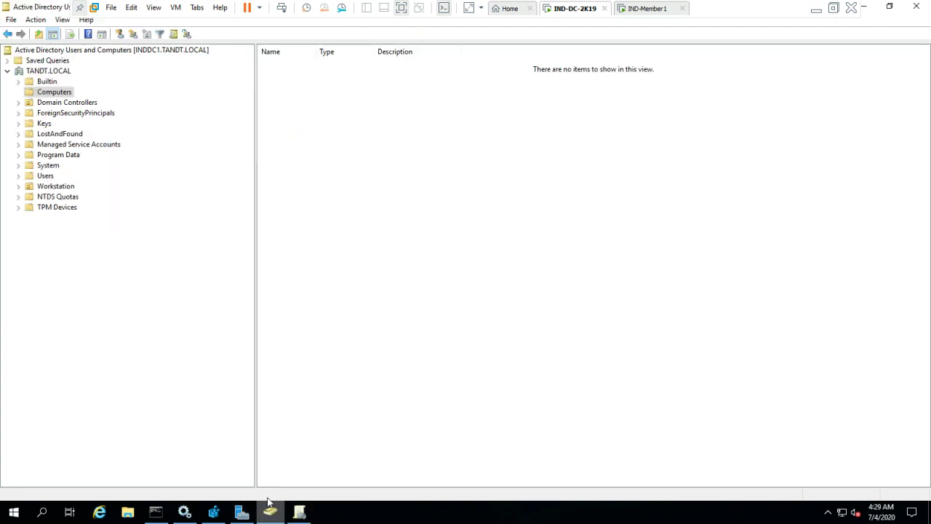
left_click(59, 187)
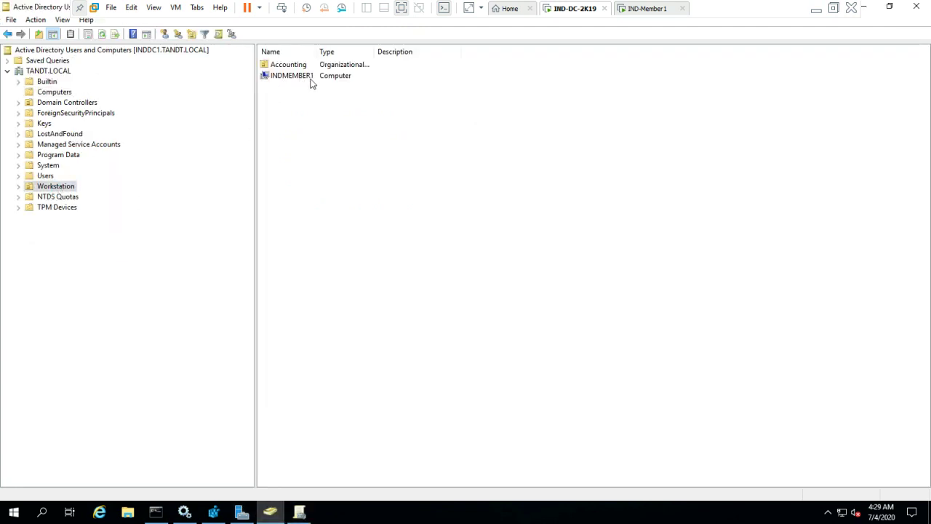
left_click(308, 511)
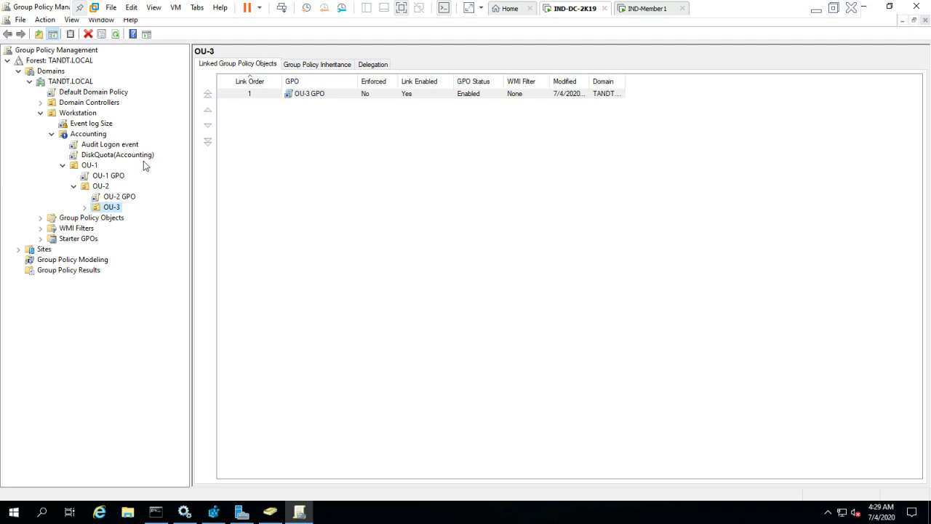
left_click(89, 135)
left_click(87, 115)
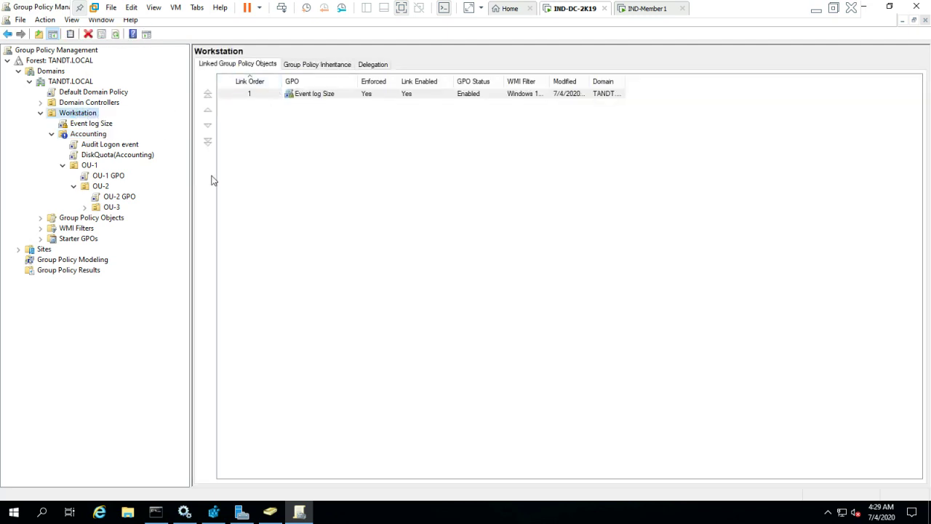
left_click(632, 9)
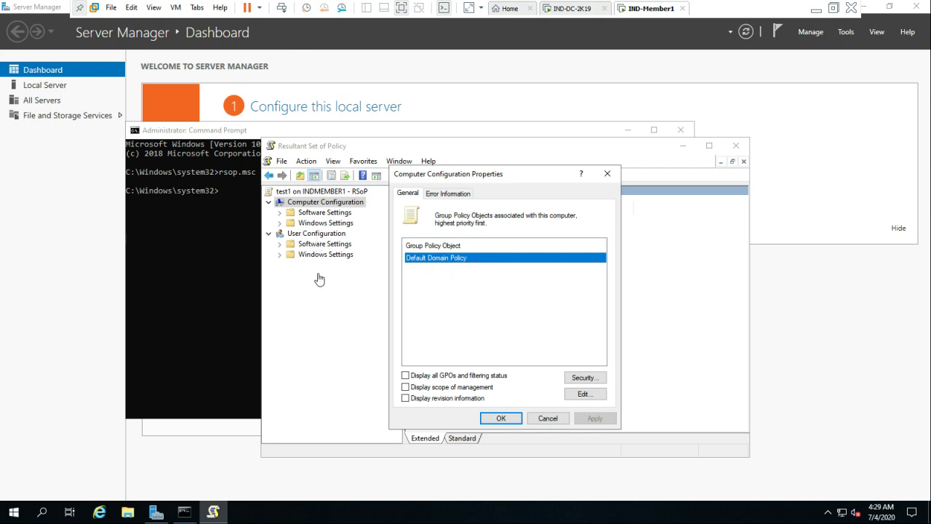
Compare Workstation's and Accounting's inherited GPOs: Event log Size enforced, then Default Domain Policy
left_click(581, 11)
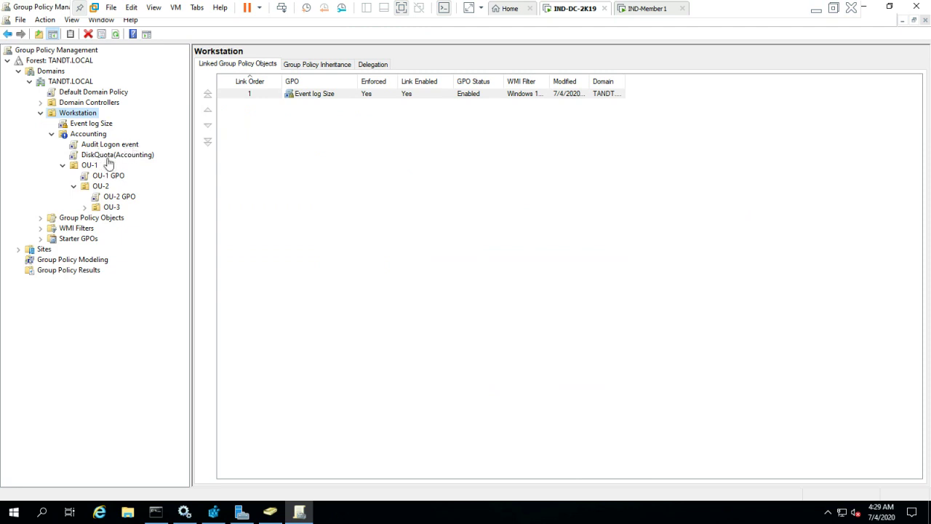
left_click(323, 65)
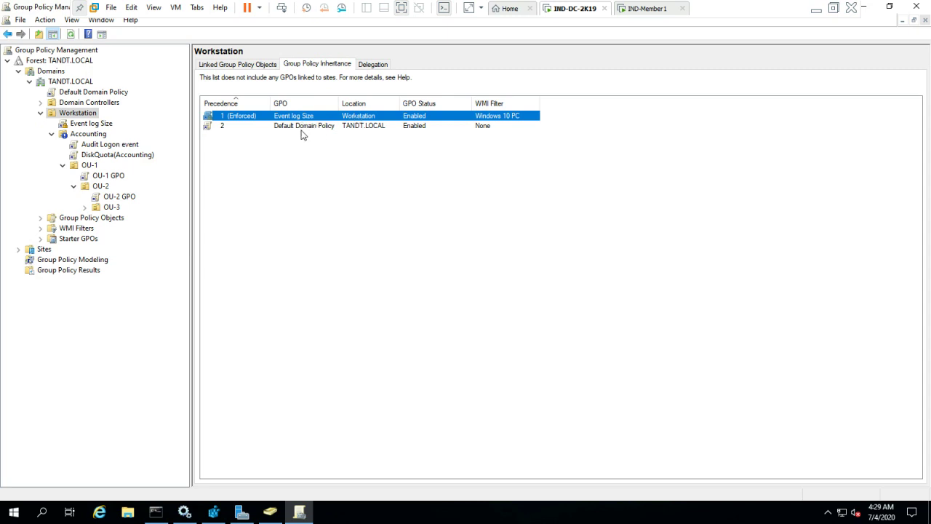
left_click(85, 135)
left_click(80, 113)
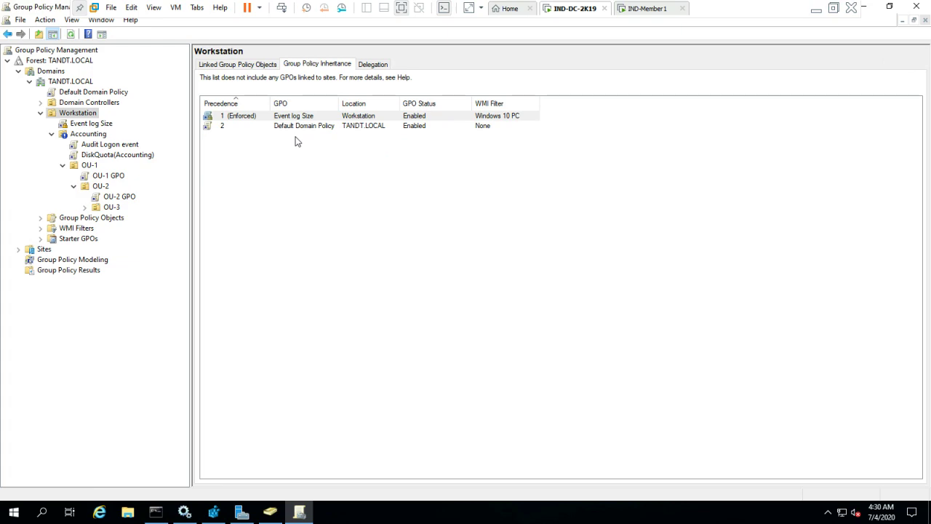
left_click(638, 9)
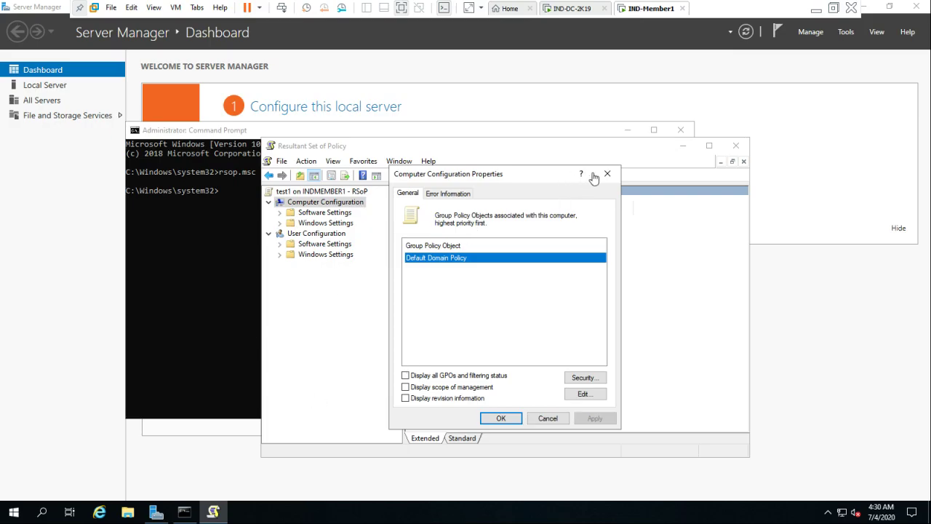
left_click(815, 9)
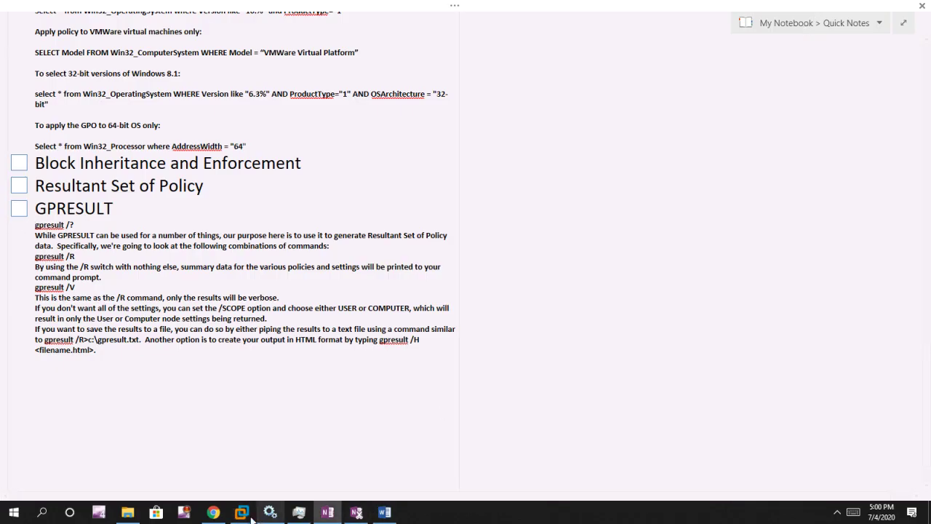
left_click(358, 437)
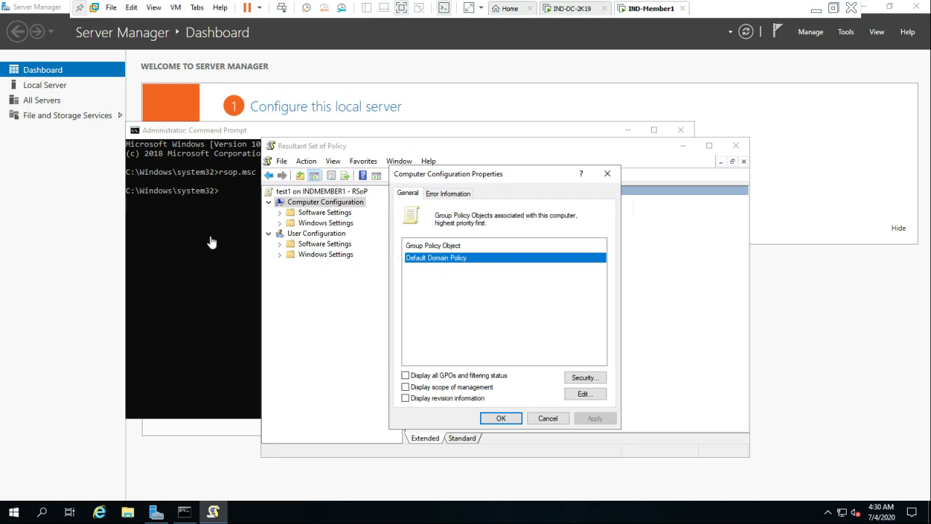
List gpresult's options with gpresult /? in the member's elevated Command Prompt
left_click(186, 242)
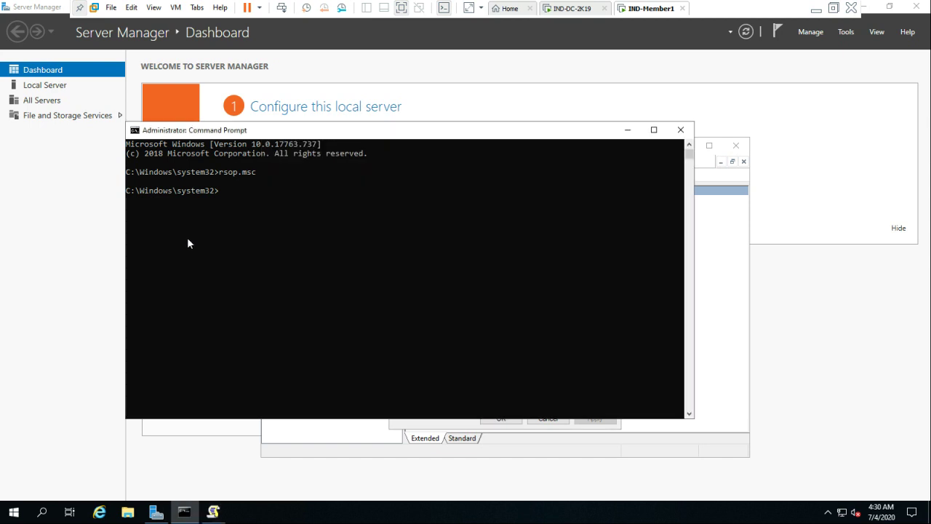
left_click(240, 232)
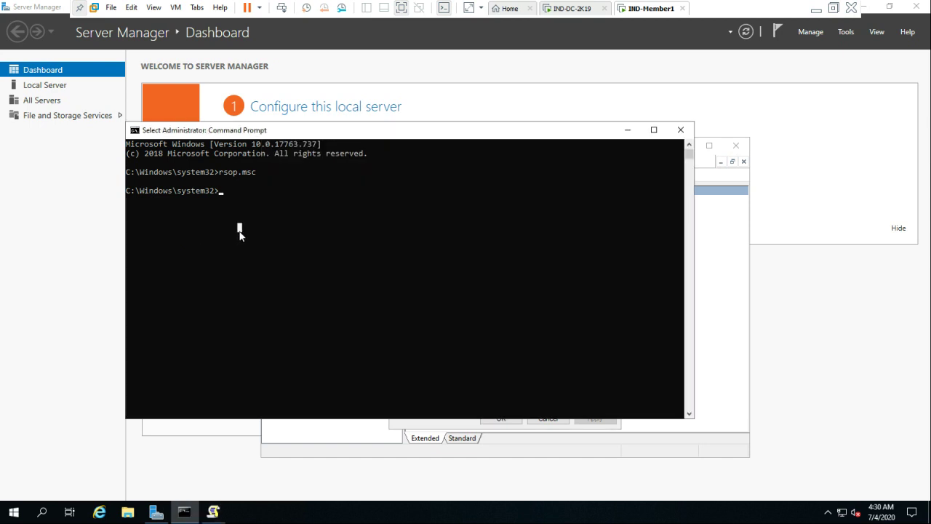
type("gpre")
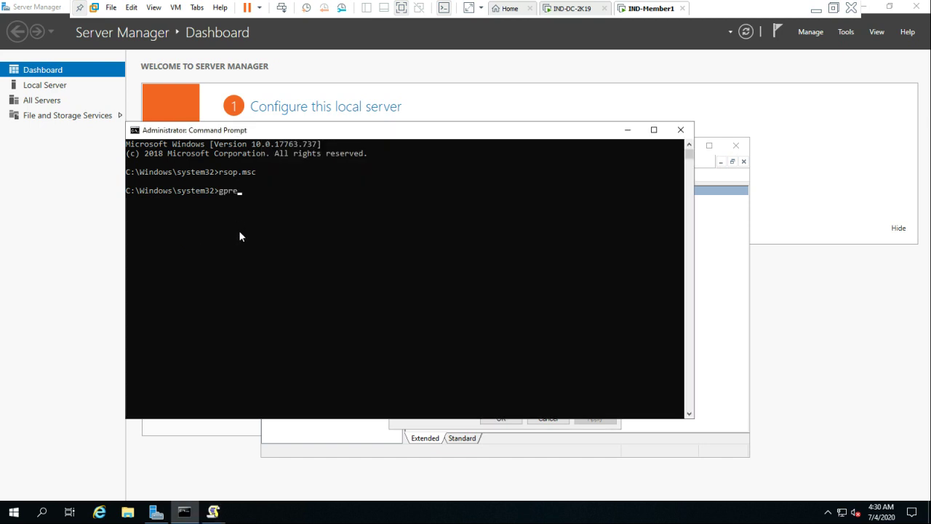
type("sult /?")
key("Return")
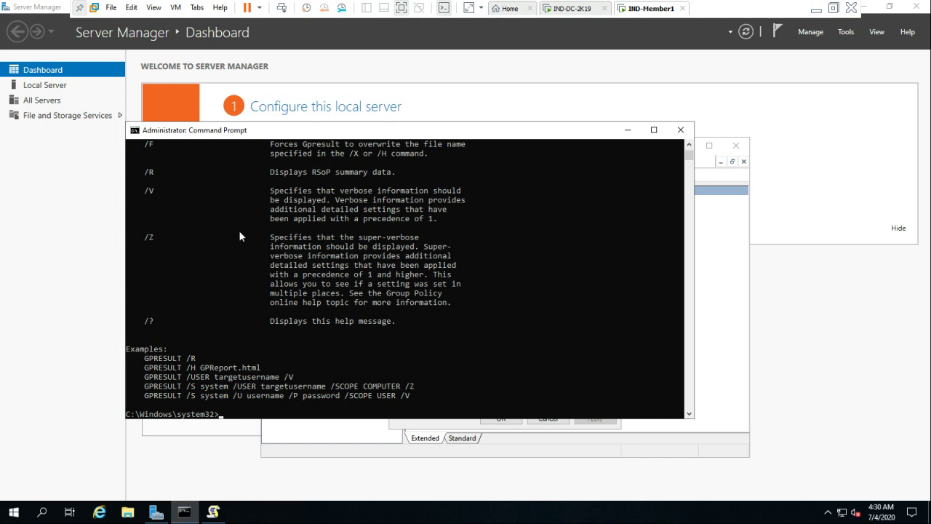
Run GPRESULT /R for the policy summary, then clear the console with cls
type("GPRESULT /R")
key("Return")
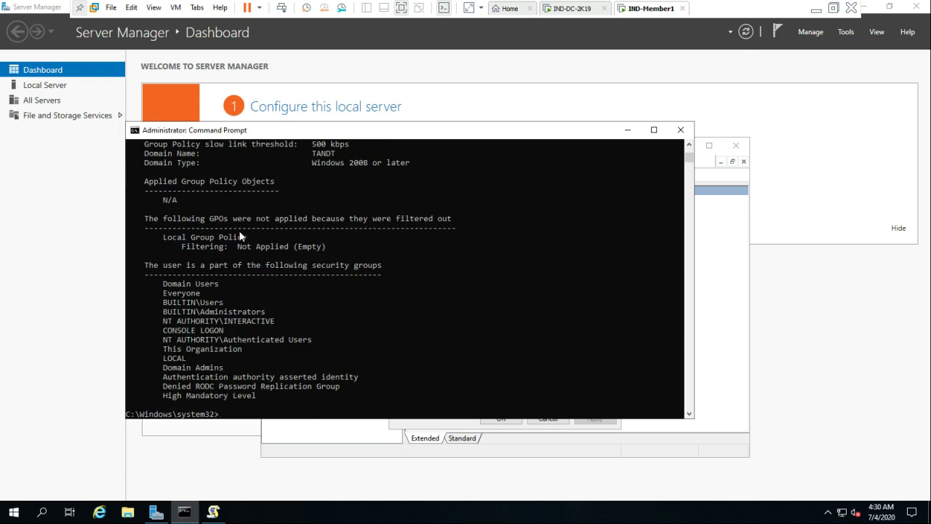
type("cls")
key("Return")
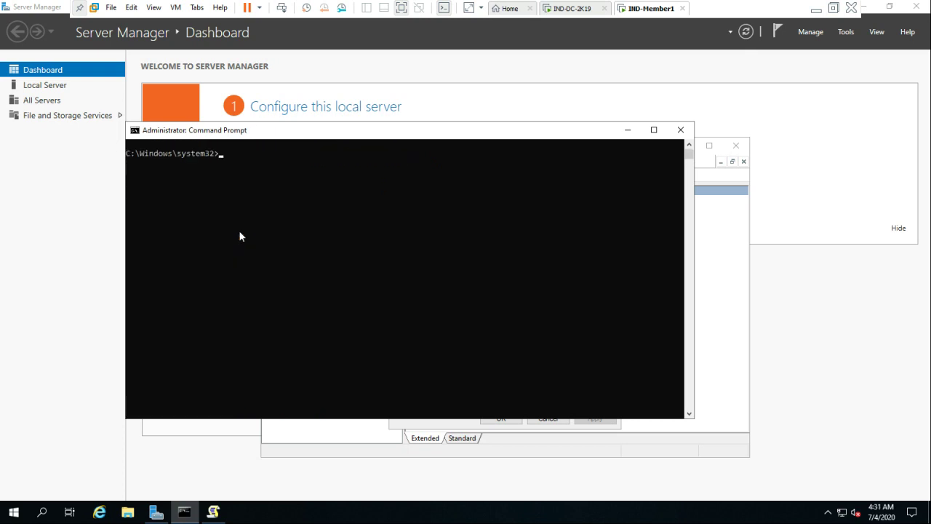
Rerun GPRESULT /R and scroll through its output in the maximized console
key("Up")
key("Up")
key("Return")
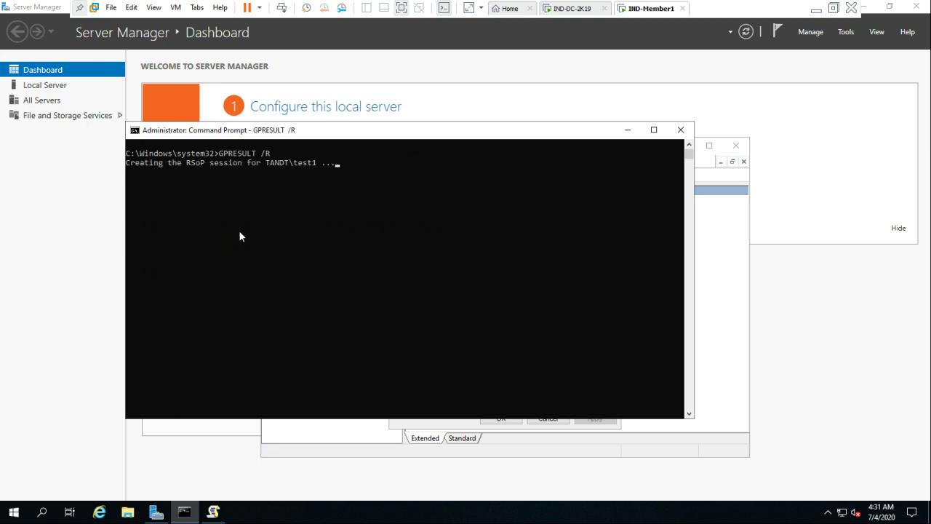
left_click(653, 130)
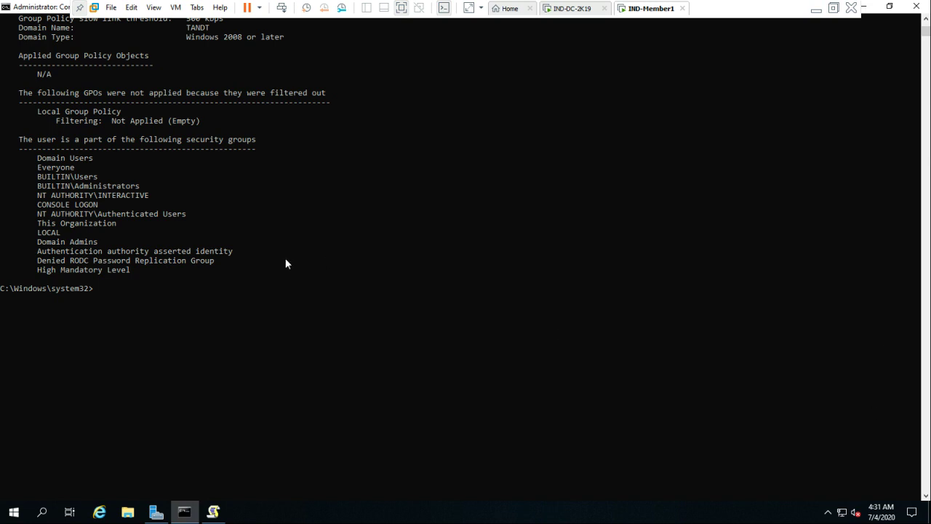
scroll(117, 172, "up", 3)
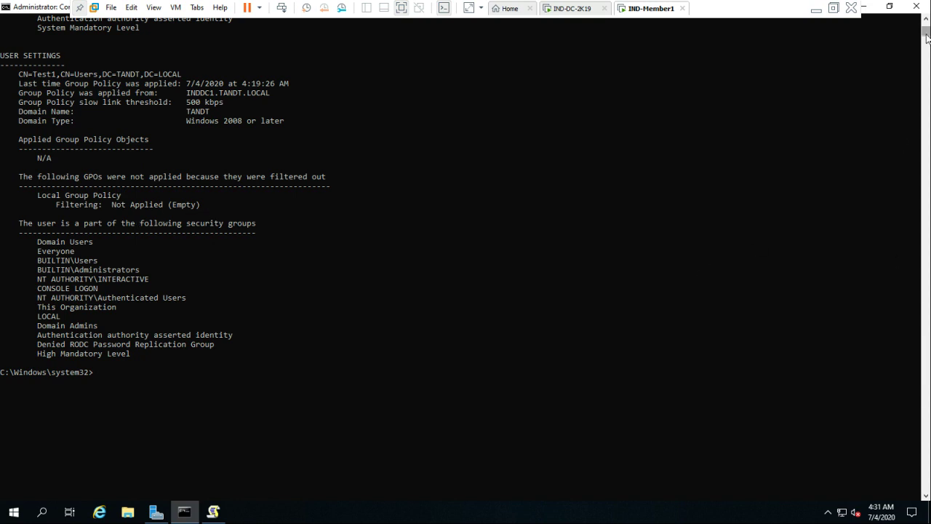
scroll(927, 38, "up", 10)
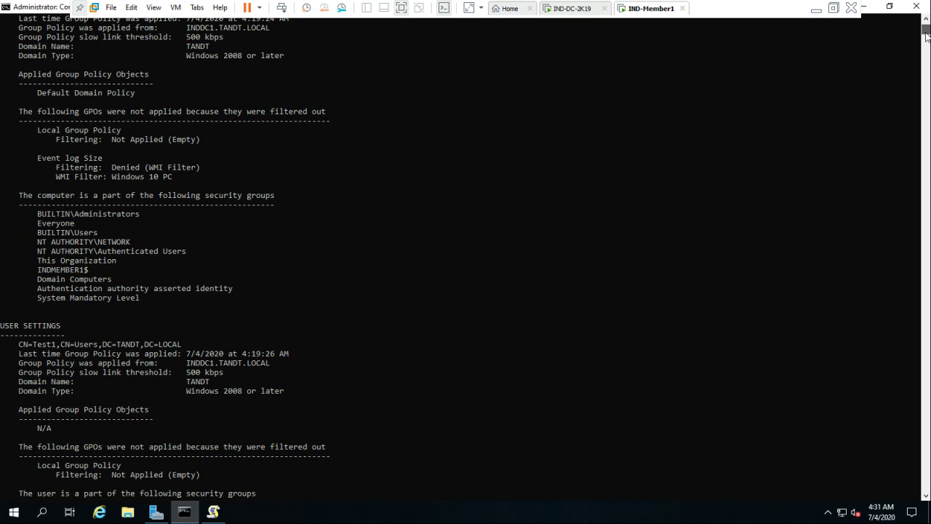
scroll(927, 38, "up", 8)
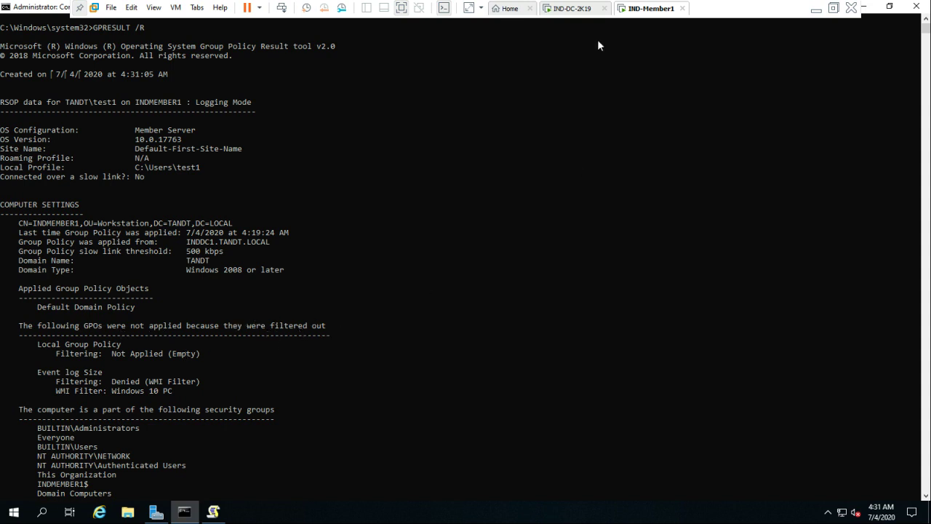
left_click(578, 8)
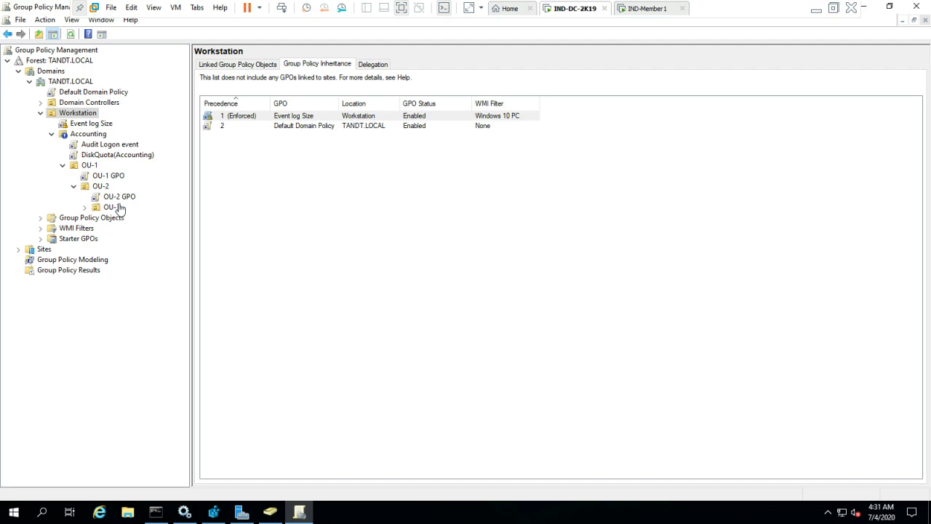
Expand WMI Filters and inspect the Windows 10 PC filter's query and linked GPO
left_click(80, 229)
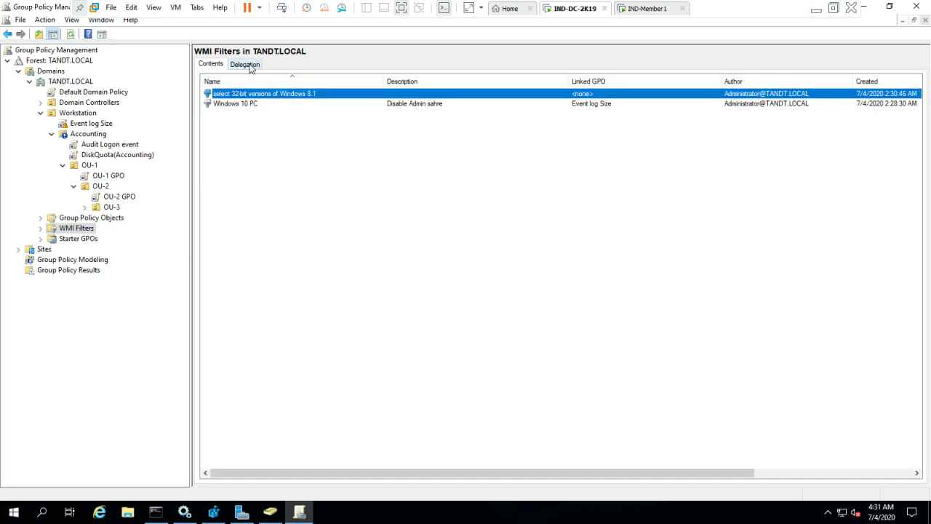
left_click(41, 228)
left_click(93, 249)
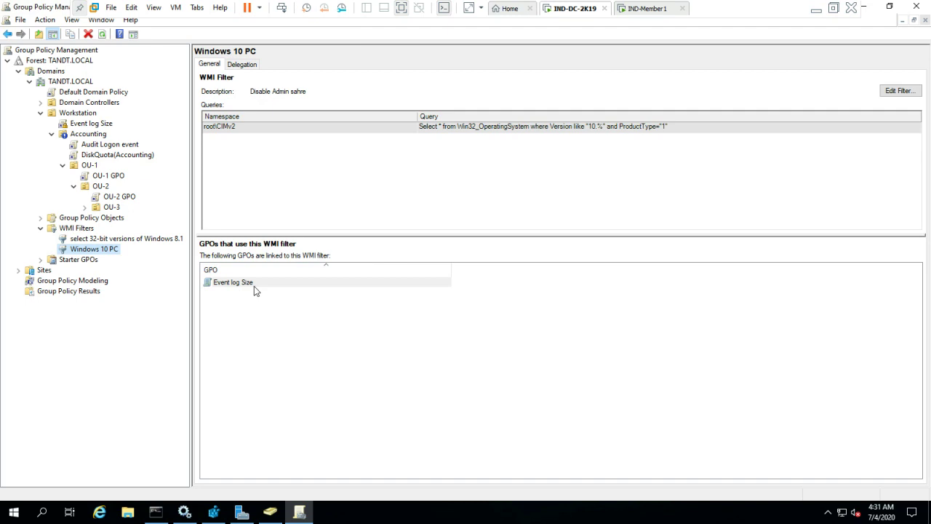
left_click(654, 14)
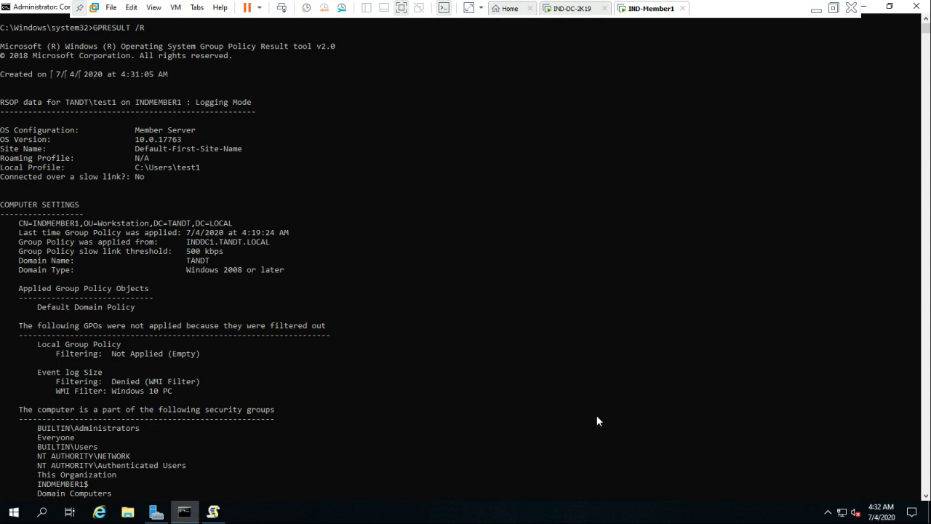
Clear the console with CLS and recall GPRESULT /R with C:\RESLT.TXT appended
key("Return")
key("Return")
key("Return")
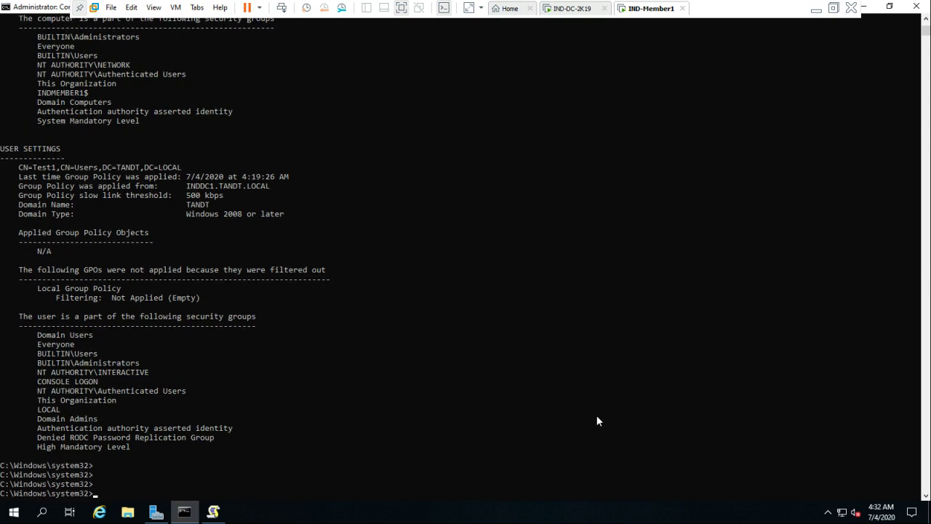
type("CLD")
key("Return")
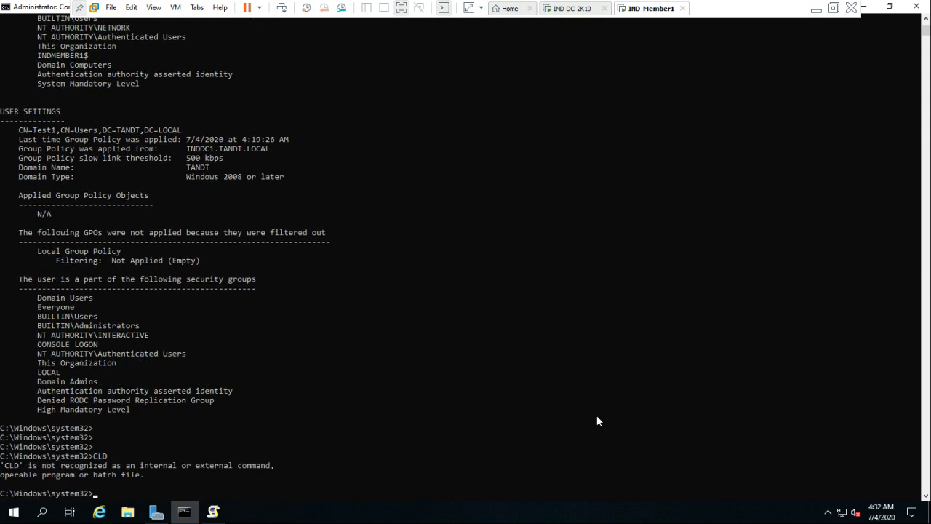
type("CLS")
key("Return")
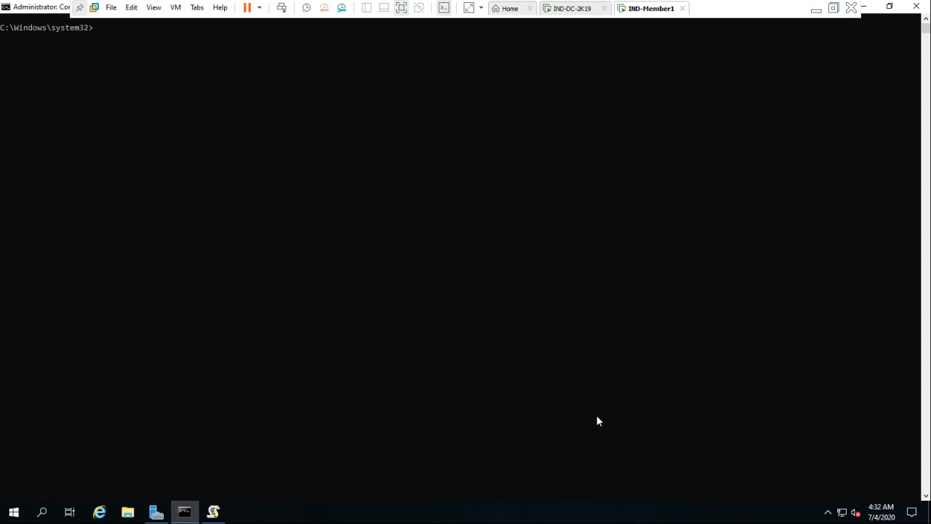
type("CLD")
key("Up")
key("Up")
key("Up")
type("C:\\")
type("RES")
type("LT")
type(".TXT")
key("Left")
key("Left")
key("Left")
key("Left")
key("Left")
key("Left")
Save the report with GPRESULT /R > C:\RESULT.TXT after fixing the file name
type("U")
key("Return")
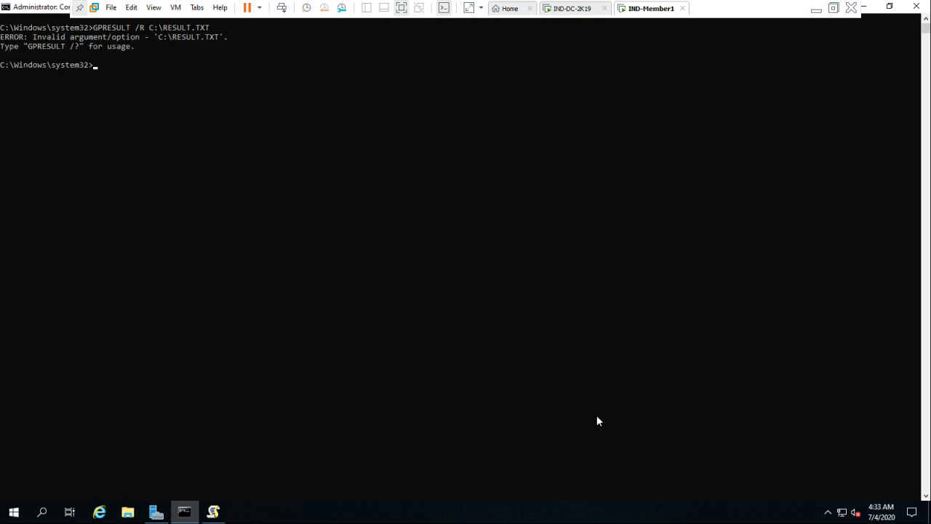
key("Up")
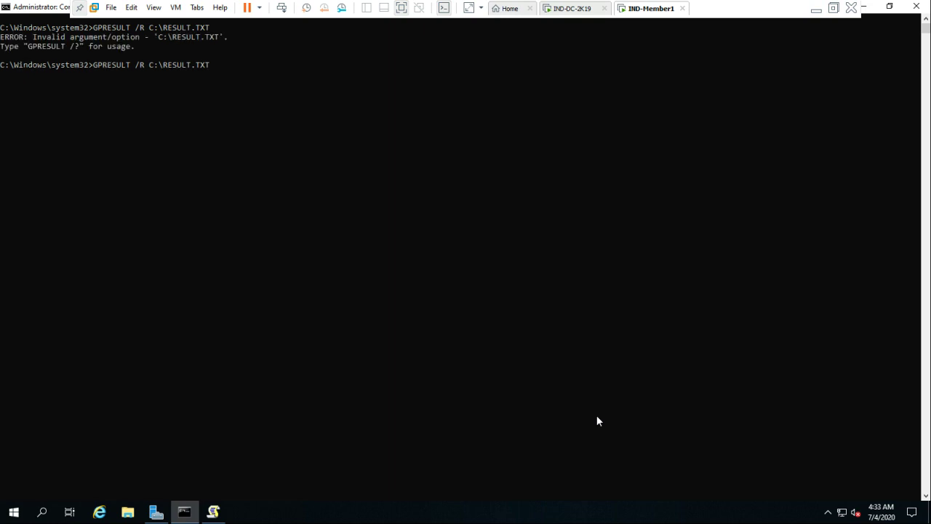
key("Left")
key("Left")
key("Left")
key("Left")
key("Left")
key("Left")
type(">")
key("Return")
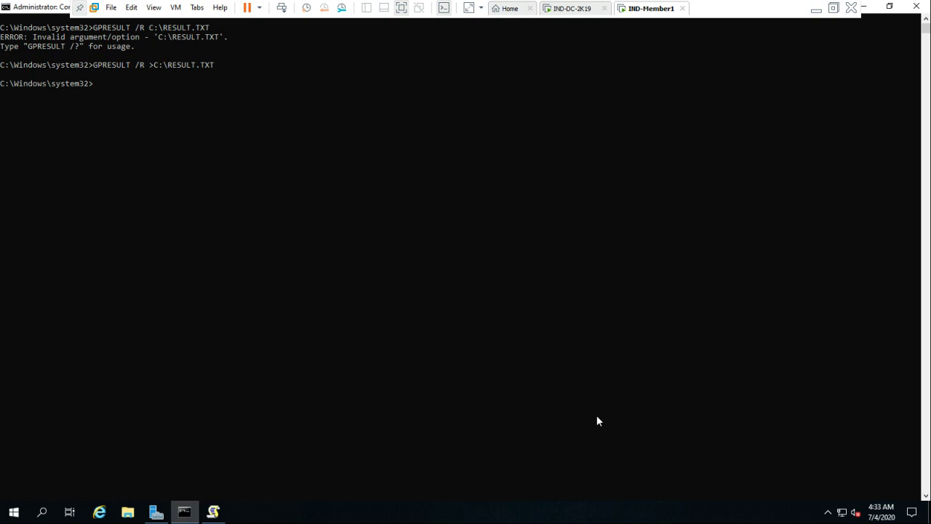
Move to the root of the C: drive and clear the console
type("CD")
type(" C:")
type("\\")
type("Re")
key("Tab")
key("BackSpace")
key("BackSpace")
key("BackSpace")
key("BackSpace")
key("BackSpace")
key("BackSpace")
key("BackSpace")
key("BackSpace")
key("BackSpace")
key("Return")
type(":")
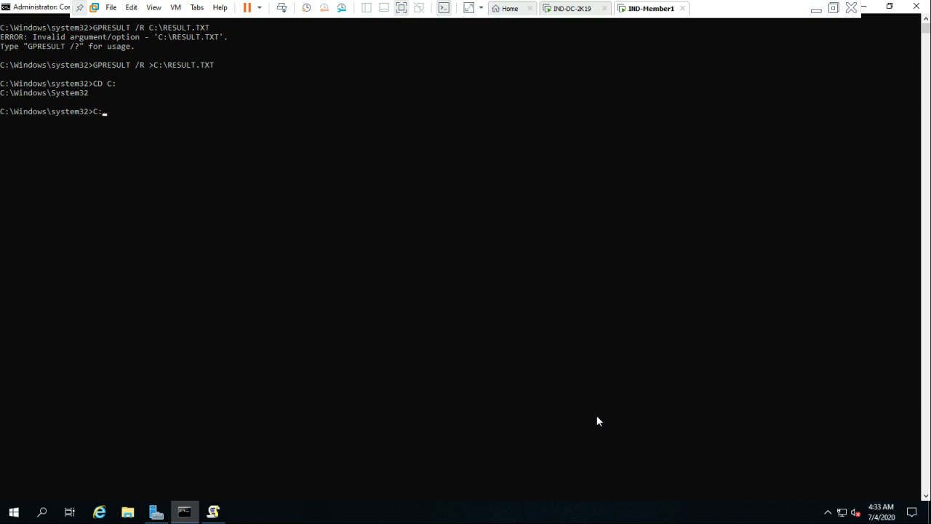
key("Return")
type("C:")
key("Return")
type("CD..")
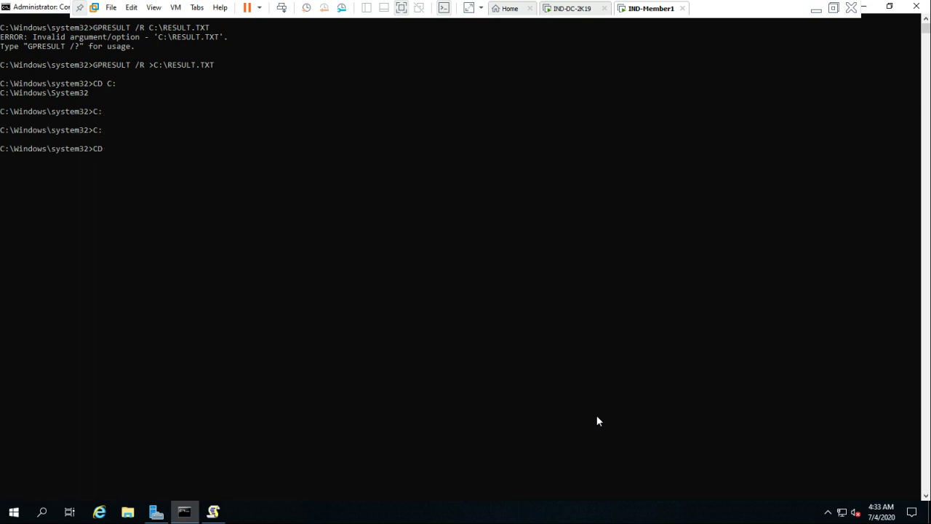
key("Return")
type("CD..")
key("Return")
type("cls")
key("Return")
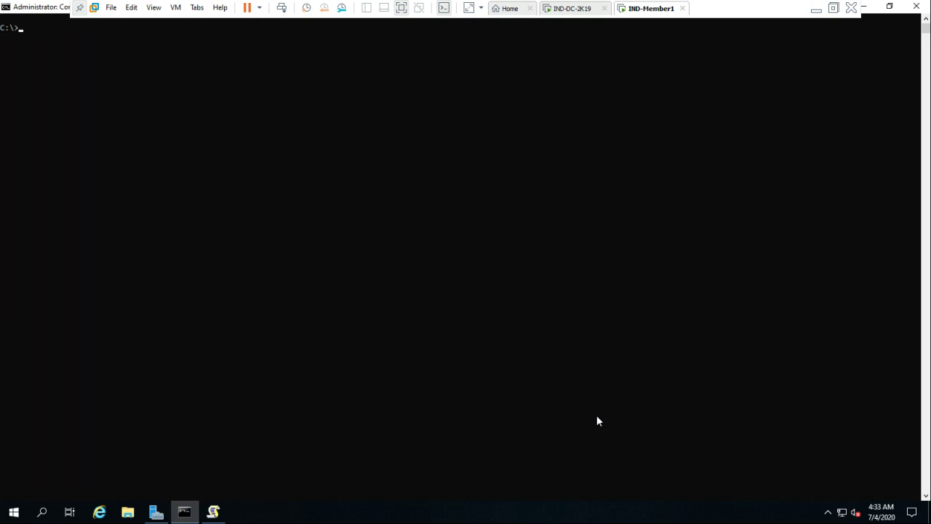
Open RESULT.TXT in Notepad, read through the report, then minimize it
type("Recovery")
key("Tab")
key("Return")
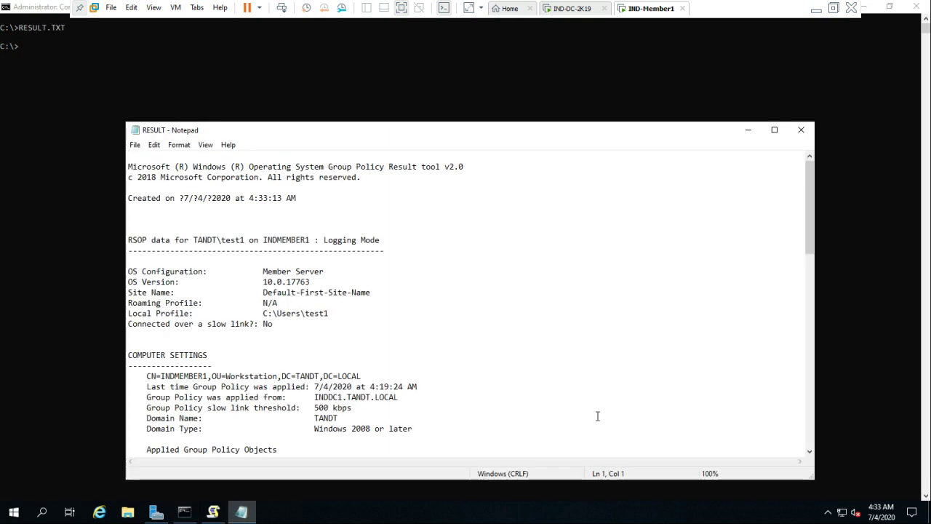
left_click(407, 324)
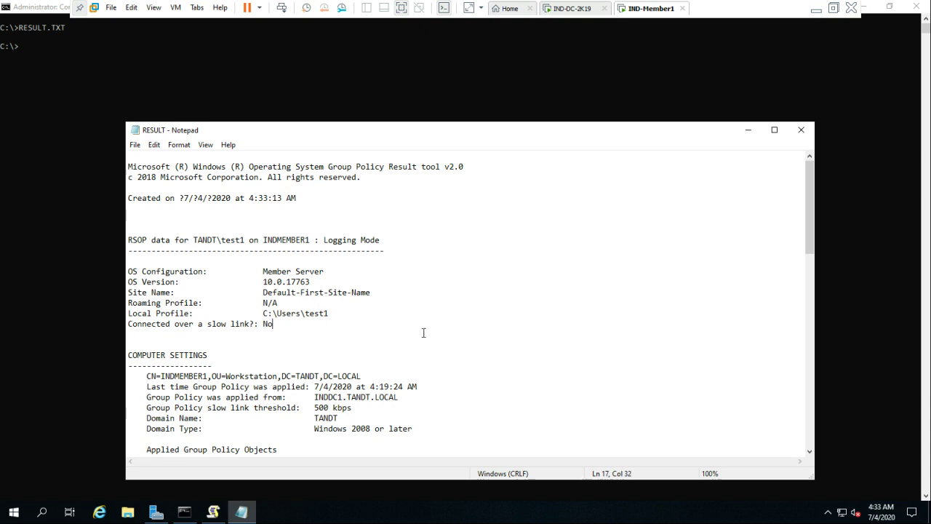
scroll(507, 315, "down", 9)
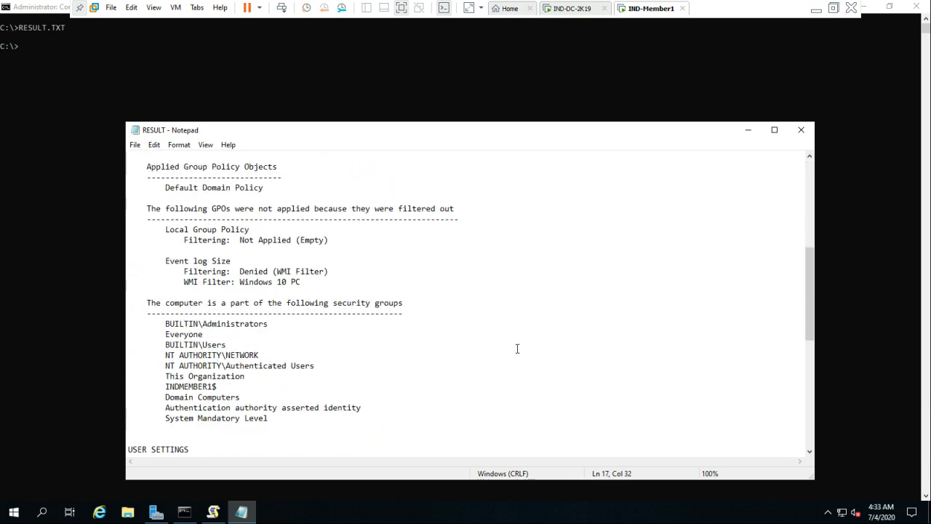
scroll(517, 348, "down", 10)
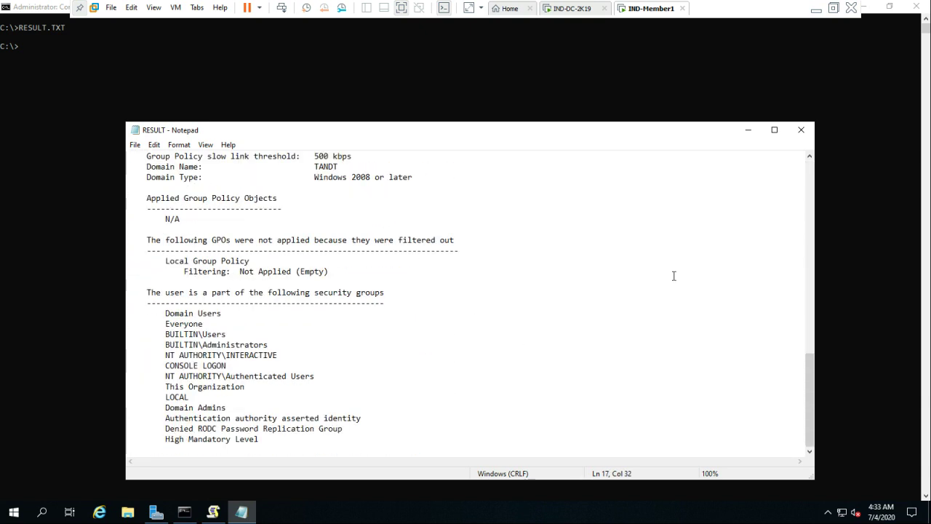
left_click(748, 130)
left_click(112, 65)
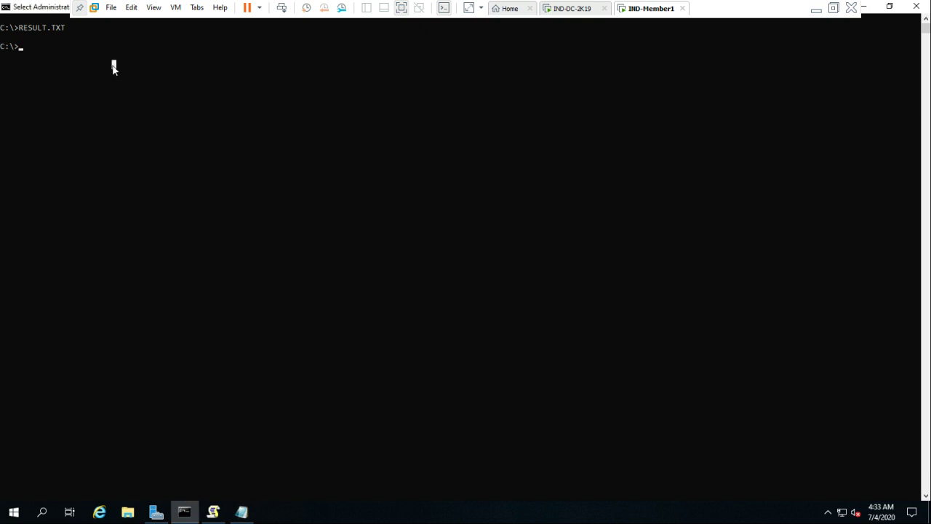
Edit the recalled gpresult command to use the /h switch with an .HTML file and run it
key("Up")
key("BackSpace")
key("BackSpace")
key("BackSpace")
key("BackSpace")
key("BackSpace")
key("BackSpace")
key("BackSpace")
key("BackSpace")
key("BackSpace")
key("BackSpace")
type("CD C:")
key("Up")
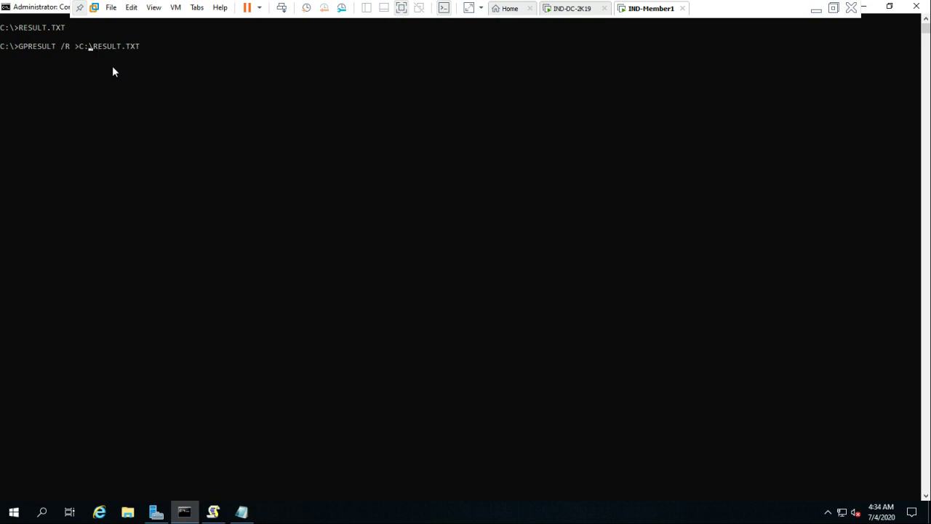
key("Left")
key("Left")
key("Left")
key("Left")
key("Left")
key("Left")
key("Left")
key("Left")
key("Left")
key("Left")
key("Left")
key("Left")
key("Left")
key("Left")
key("Left")
key("BackSpace")
type("h")
key("Right")
type("TML")
key("Return")
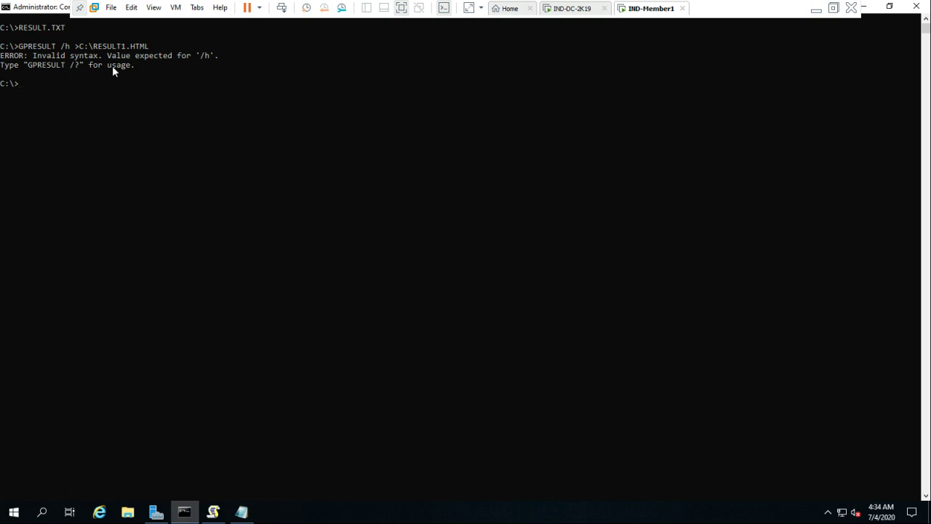
Fix the failing GPRESULT /h command by removing the redirect, extra space and C:\ path
key("Up")
key("Left")
key("Left")
key("Left")
key("Left")
key("Left")
key("Left")
key("Left")
key("Left")
key("Left")
key("Left")
key("Left")
key("Left")
key("Left")
key("Left")
key("Left")
key("BackSpace")
key("Return")
key("Up")
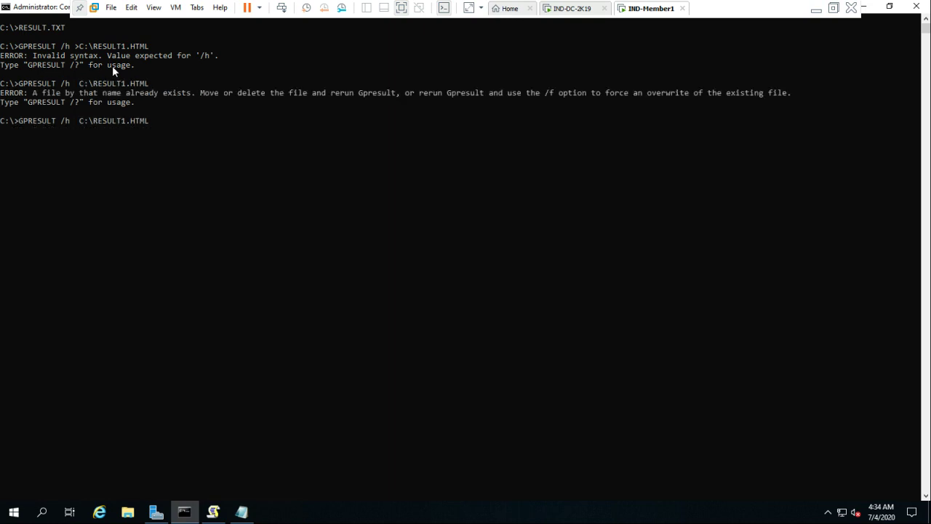
key("Left")
key("Left")
key("Left")
key("Left")
key("Left")
key("Left")
key("Left")
key("Left")
key("BackSpace")
key("Return")
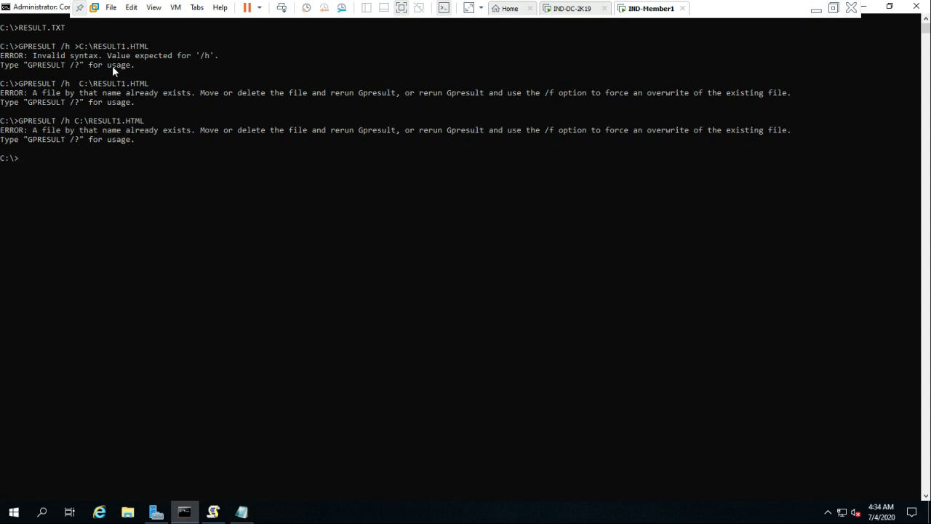
key("Up")
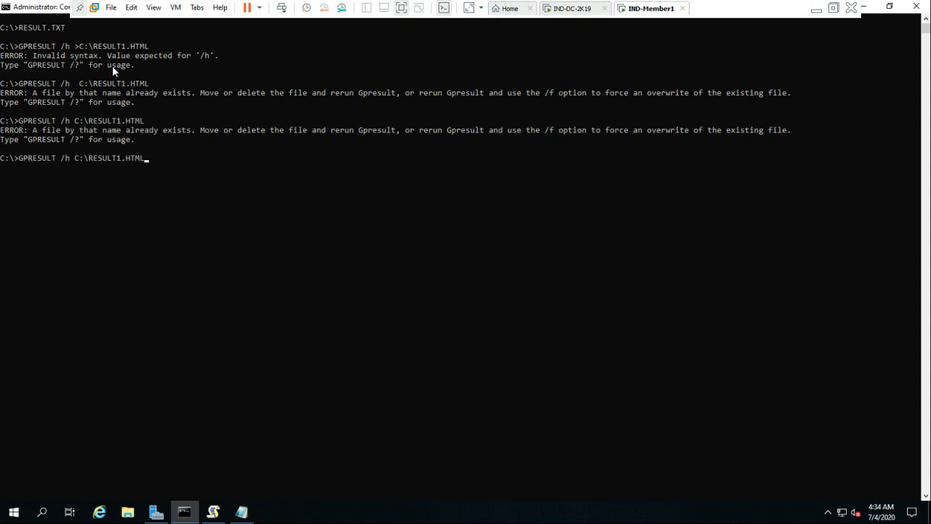
key("Left")
key("Left")
key("Left")
key("Left")
key("Left")
key("Left")
key("Left")
key("Left")
key("BackSpace")
key("BackSpace")
key("BackSpace")
key("Return")
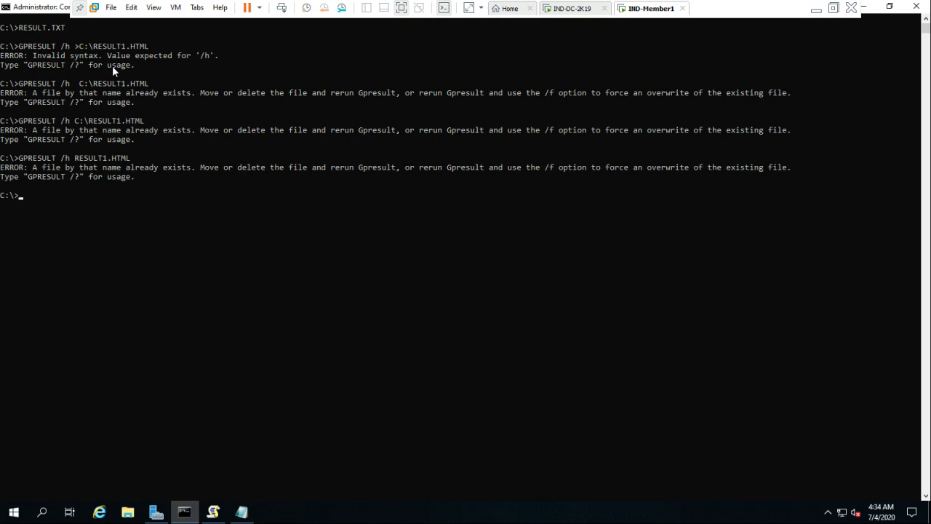
Generate RESULT2.HTML with GPRESULT /h and open it in Internet Explorer
key("Up")
key("Left")
key("Left")
key("Left")
key("Left")
key("Left")
key("BackSpace")
type("2")
key("Return")
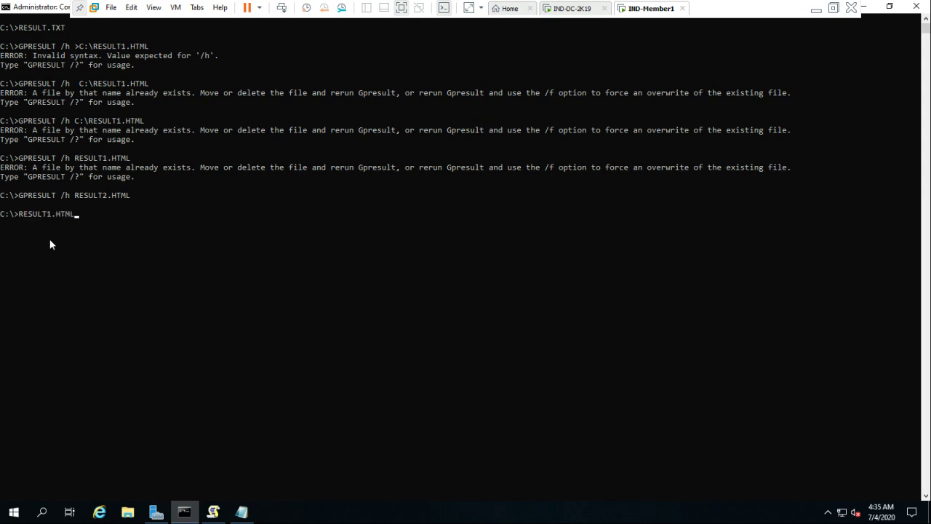
key("Return")
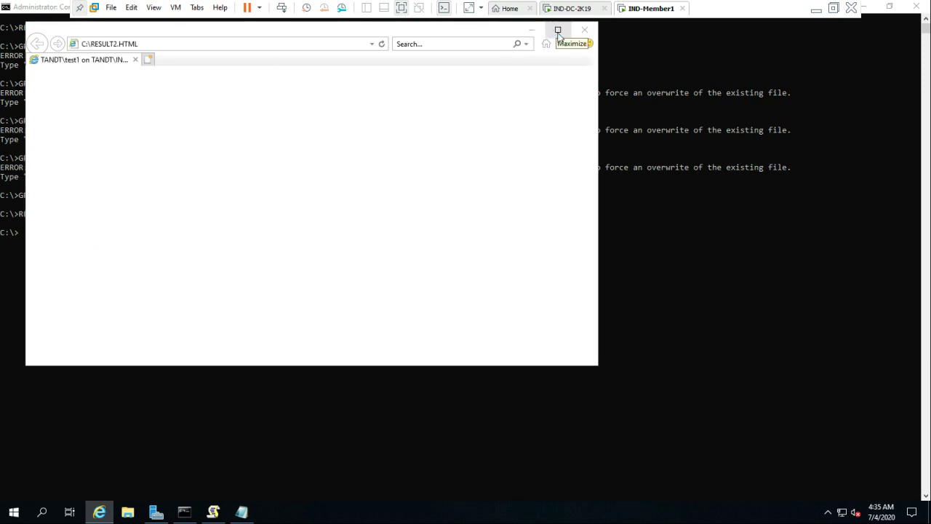
Dismiss the IE setup prompt and show the RESULT2.HTML report maximized
left_click(448, 288)
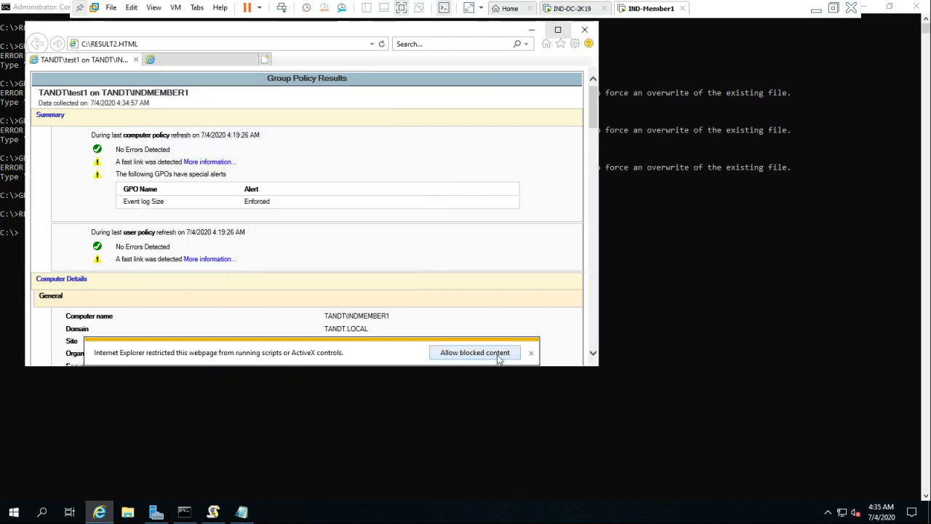
left_click(114, 61)
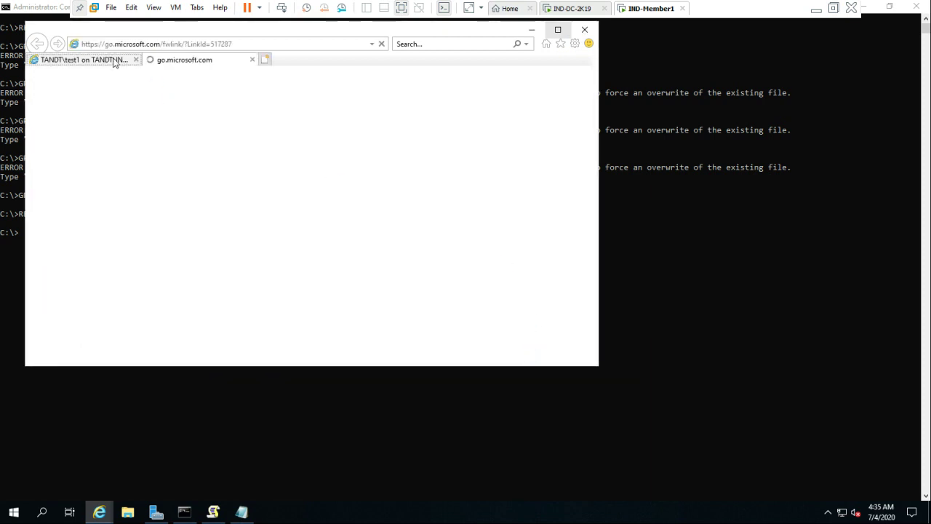
left_click(558, 29)
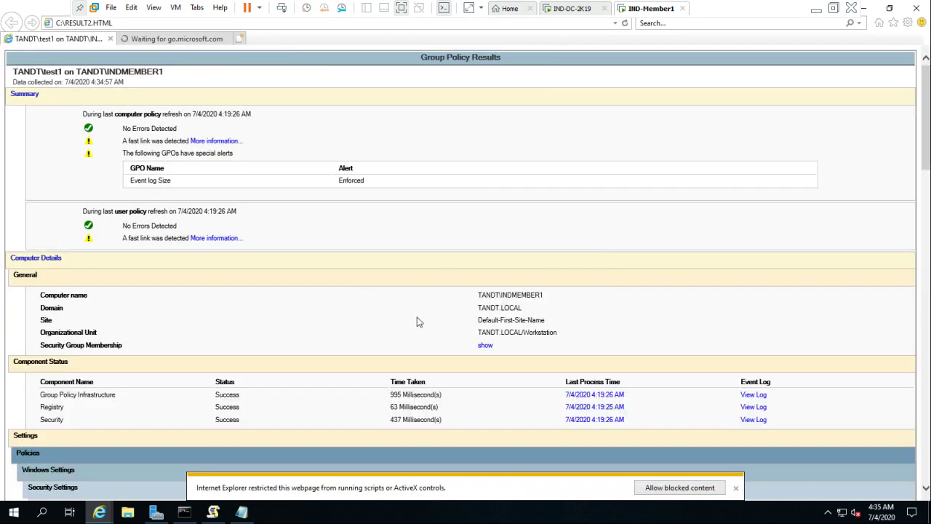
Scroll the report down to User Details, showing Local Group Policy under Denied GPOs
scroll(425, 323, "down", 3)
scroll(499, 318, "down", 6)
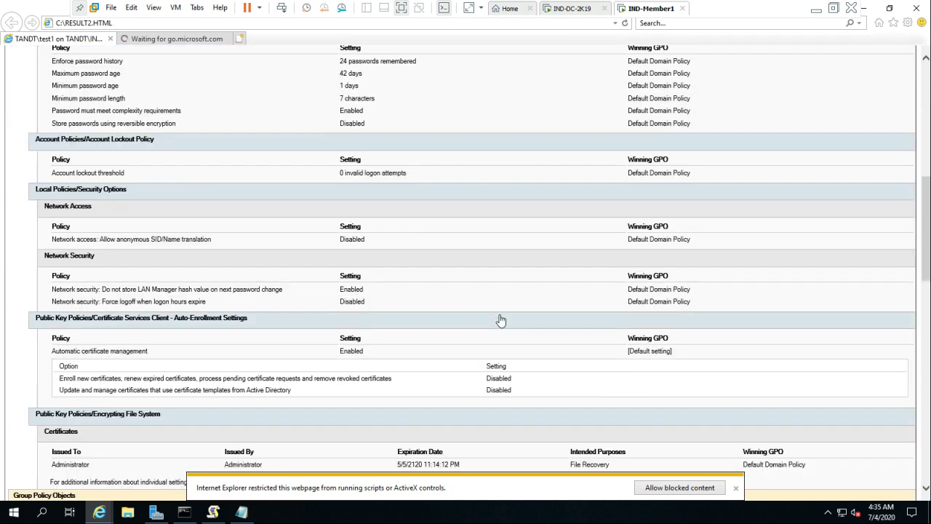
scroll(499, 319, "down", 3)
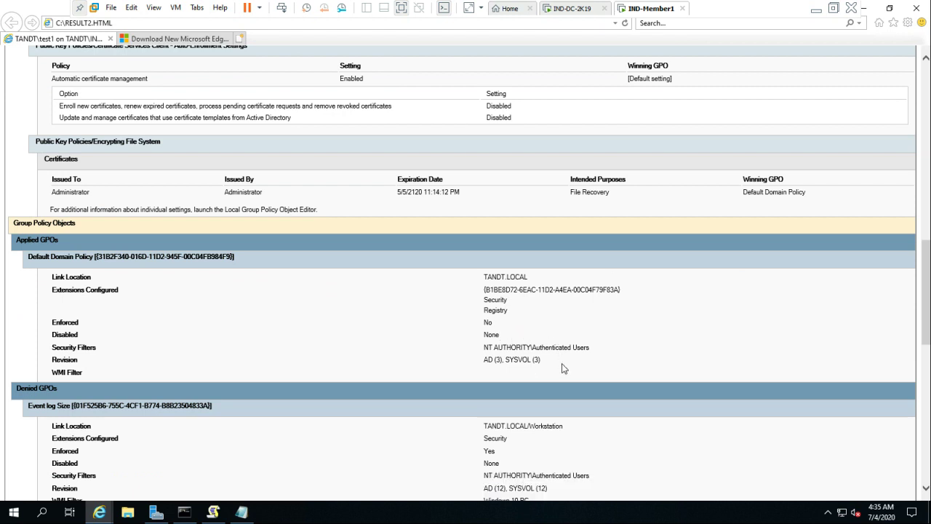
scroll(562, 369, "down", 2)
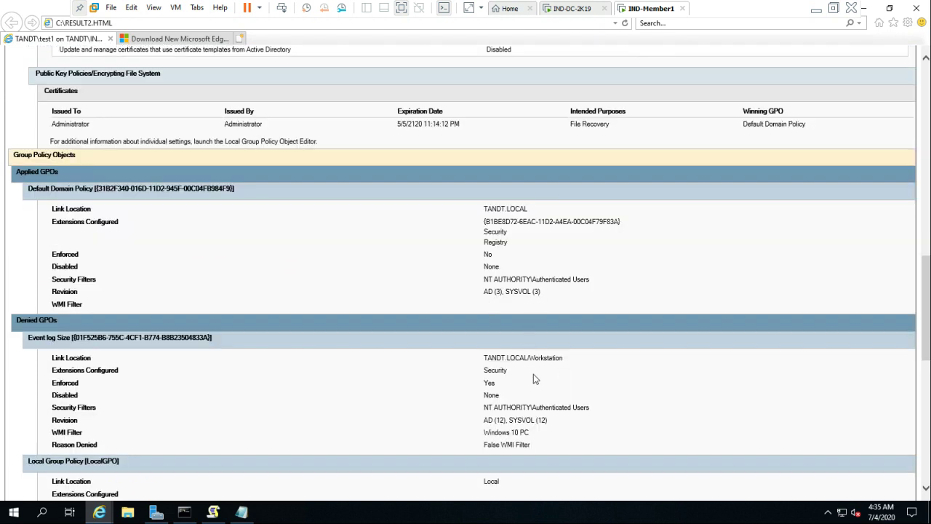
scroll(534, 378, "up", 8)
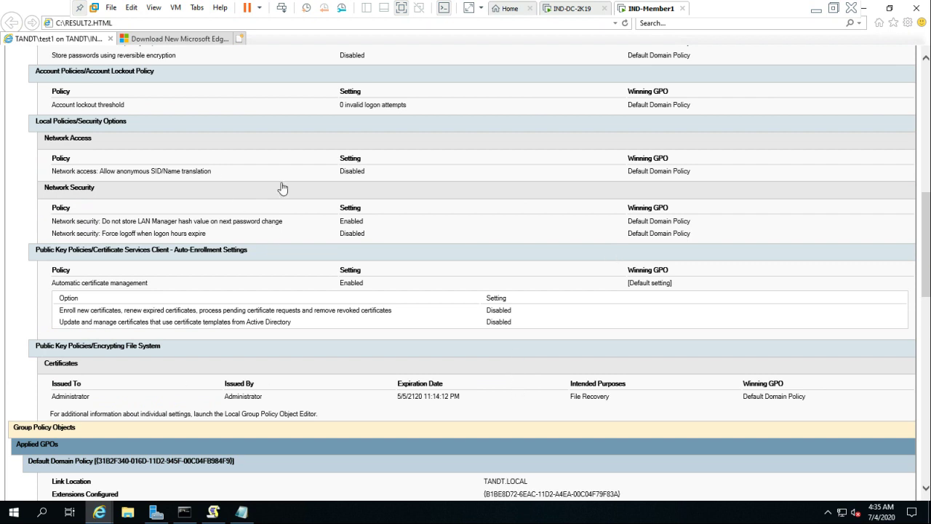
scroll(338, 342, "down", 4)
scroll(346, 343, "up", 4)
scroll(347, 338, "down", 6)
left_click_drag(922, 320, 926, 442)
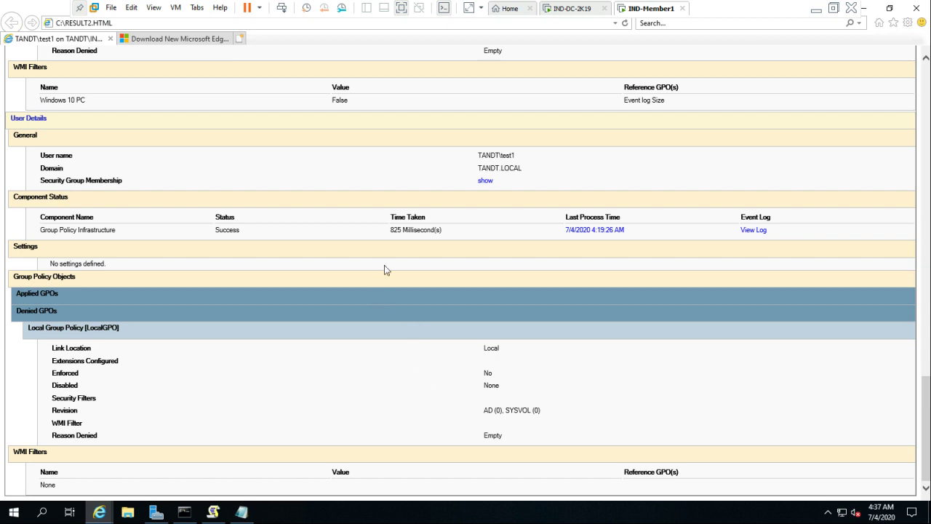
Leave the VM for OneNote and scroll up to the Group Policy Basics - part 2 checklist
left_click(816, 9)
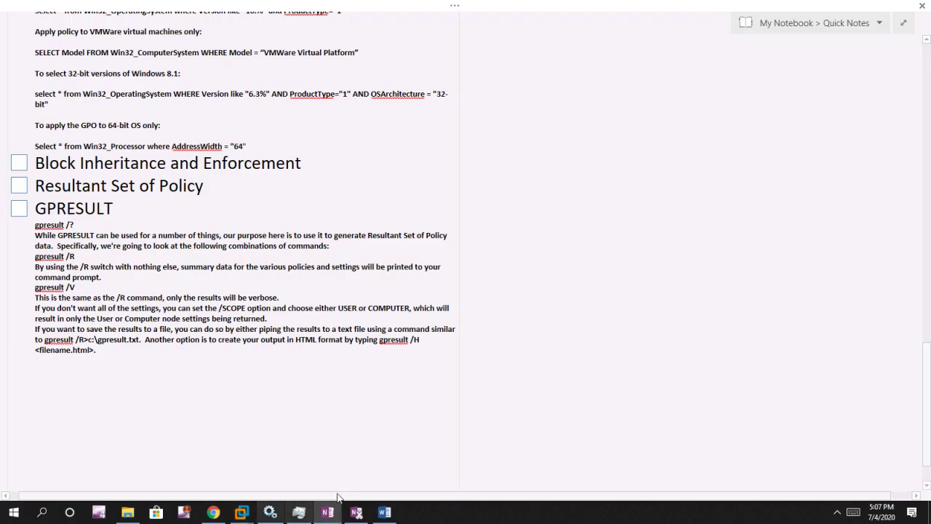
left_click(328, 513)
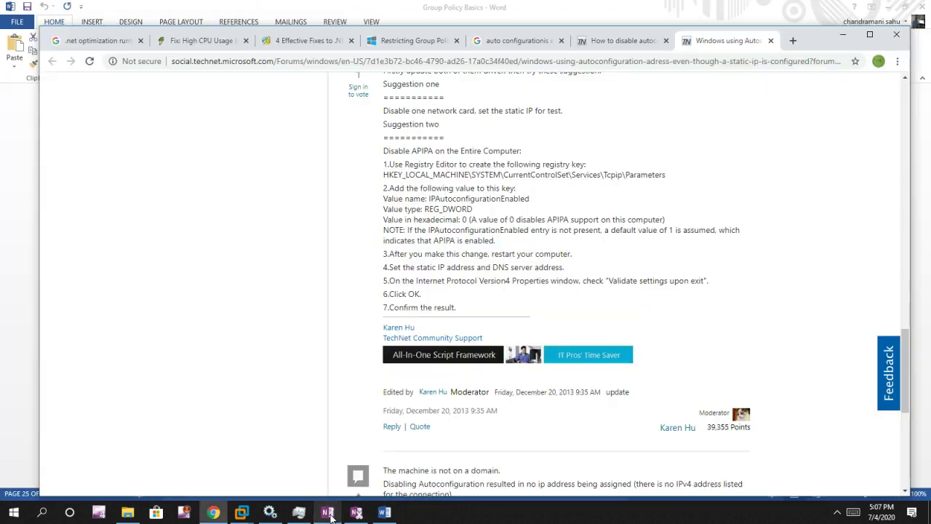
left_click(328, 512)
scroll(503, 196, "up", 3)
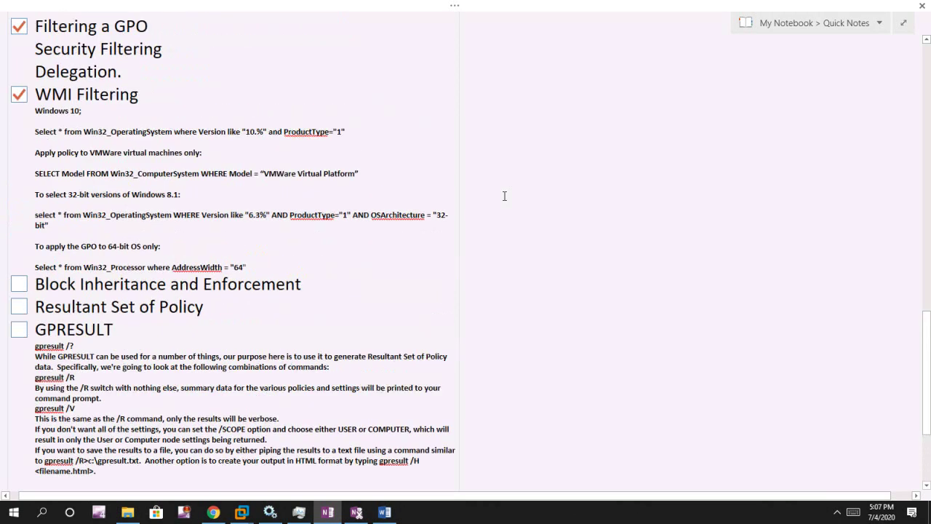
scroll(504, 196, "down", 1)
scroll(504, 196, "up", 3)
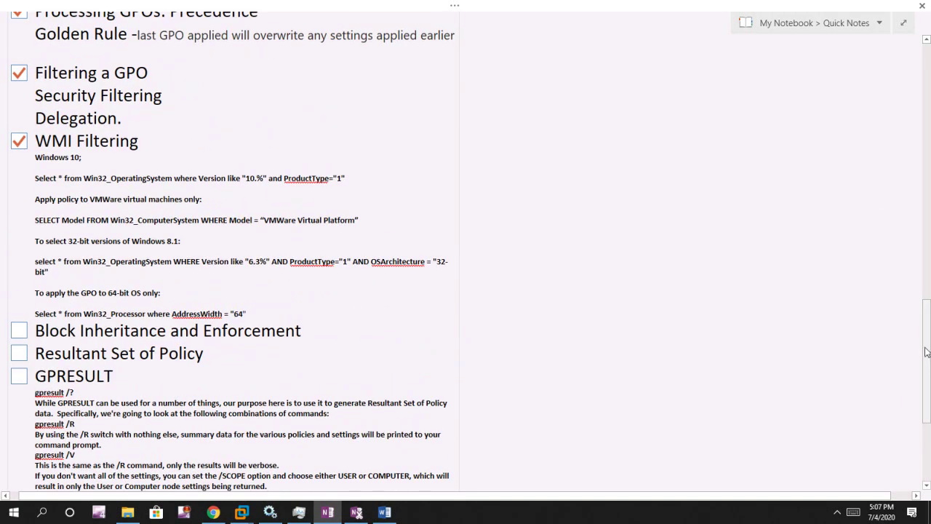
scroll(920, 322, "up", 2)
left_click_drag(920, 322, 918, 212)
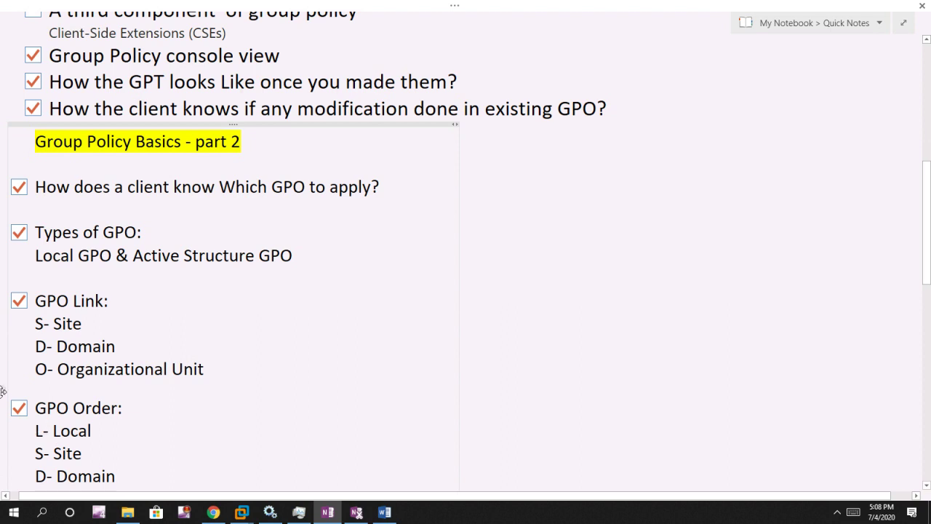
left_click(241, 318)
scroll(241, 314, "down", 3)
scroll(242, 314, "down", 10)
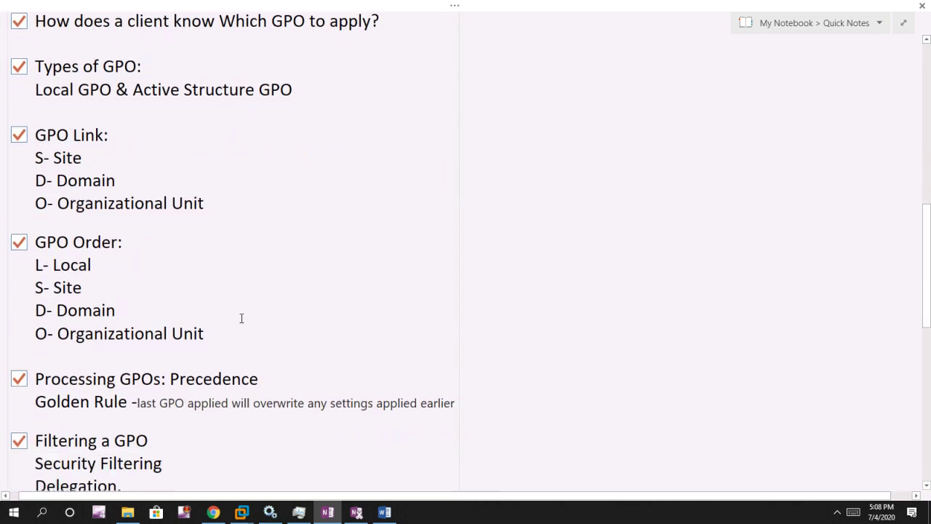
scroll(280, 358, "up", 1)
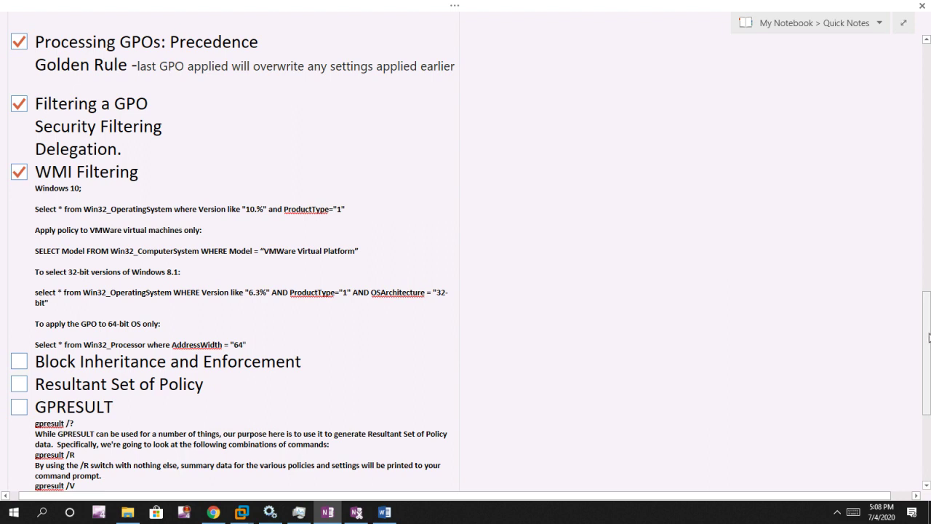
left_click_drag(928, 336, 918, 108)
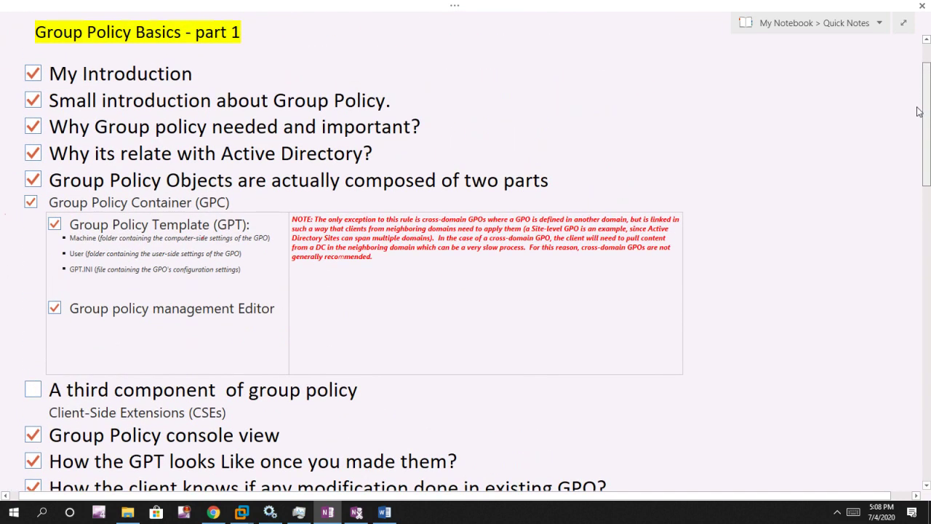